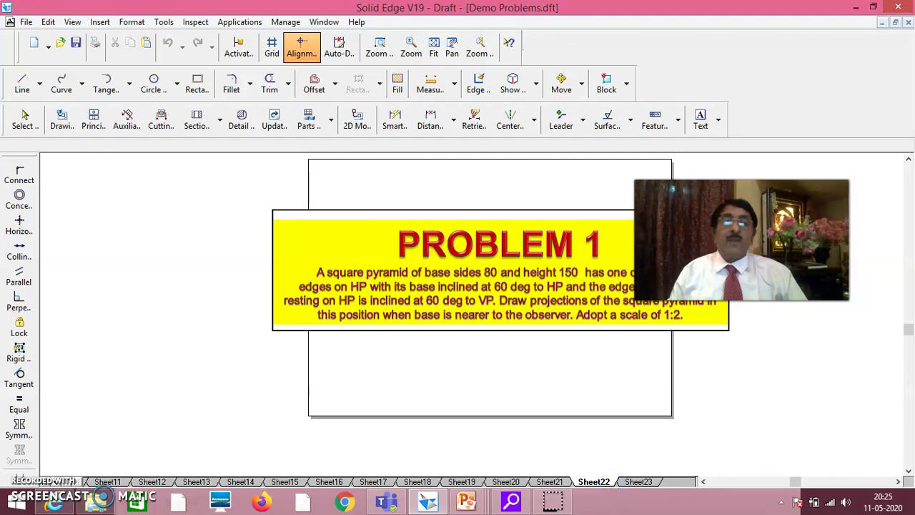
# Read the Problem 1 statement about the square pyramid on Sheet22.
pyautogui.press('Escape')
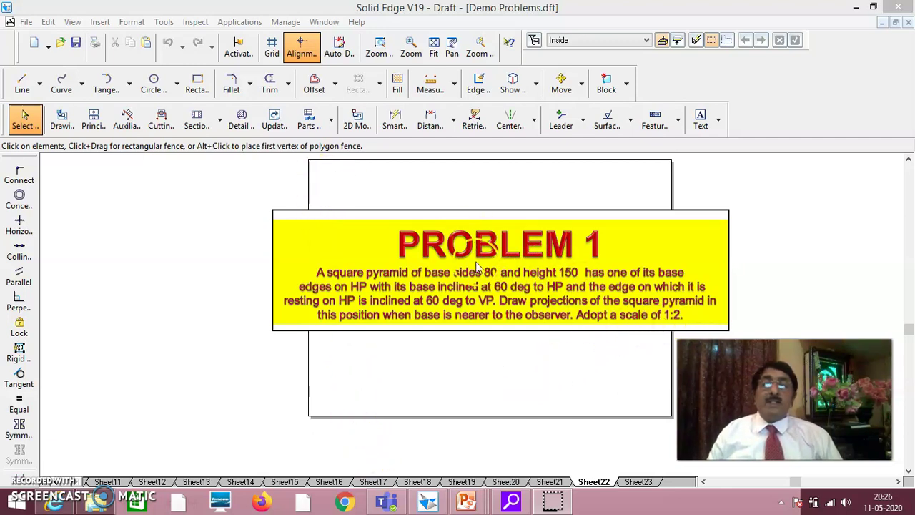
pyautogui.click(638, 481)
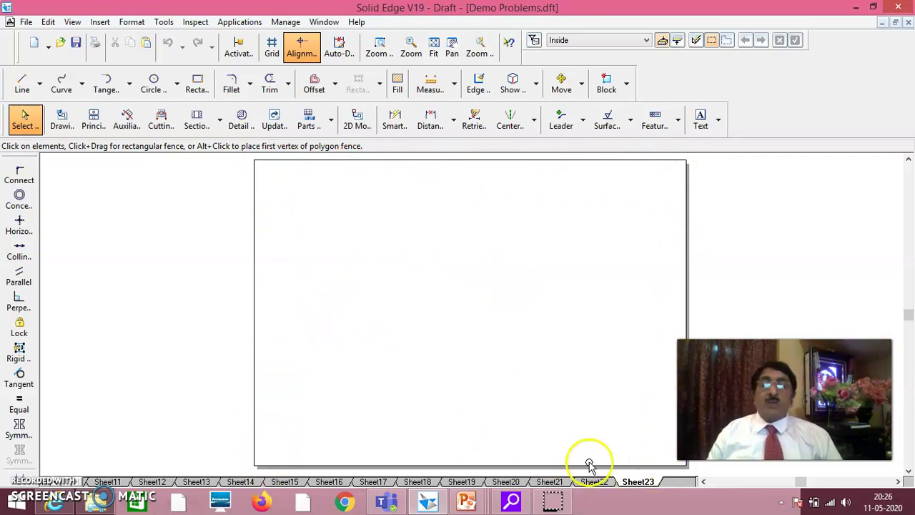
pyautogui.click(594, 482)
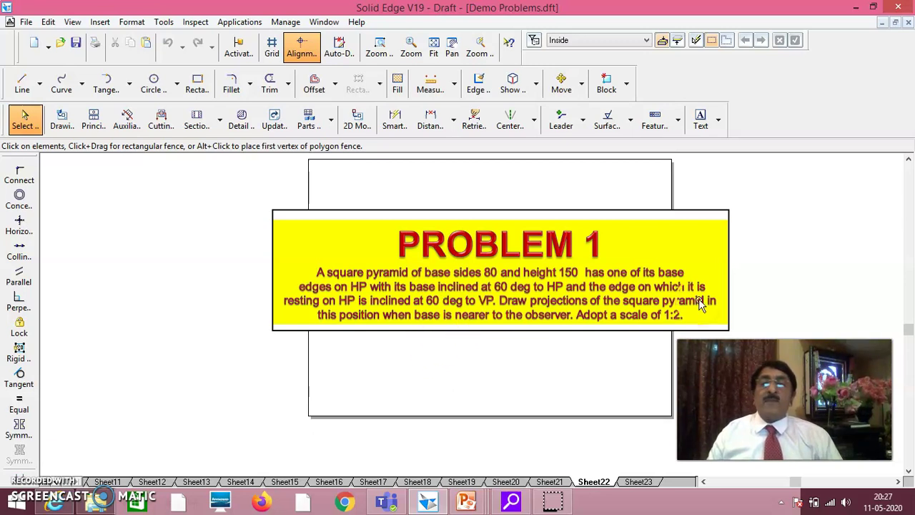
# On the blank Sheet23, draw a horizontal reference line about 287 mm long across the middle of the sheet.
pyautogui.click(640, 482)
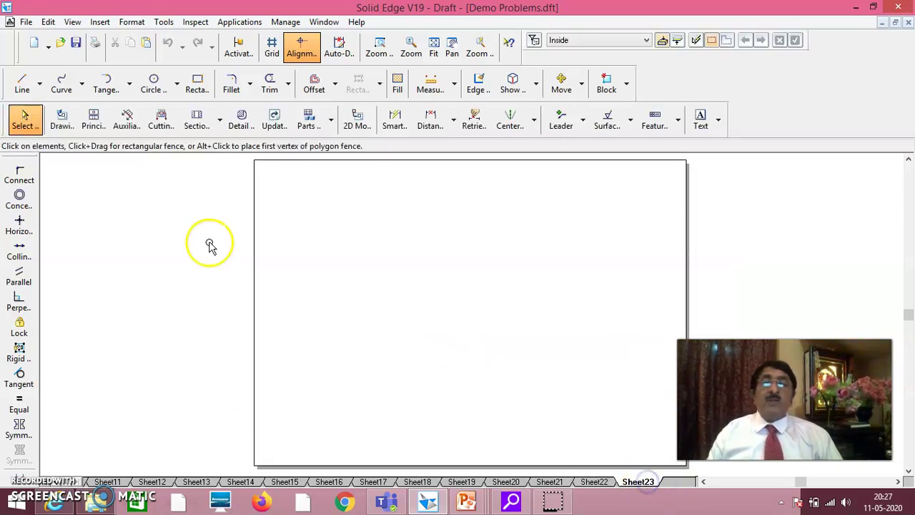
pyautogui.click(24, 91)
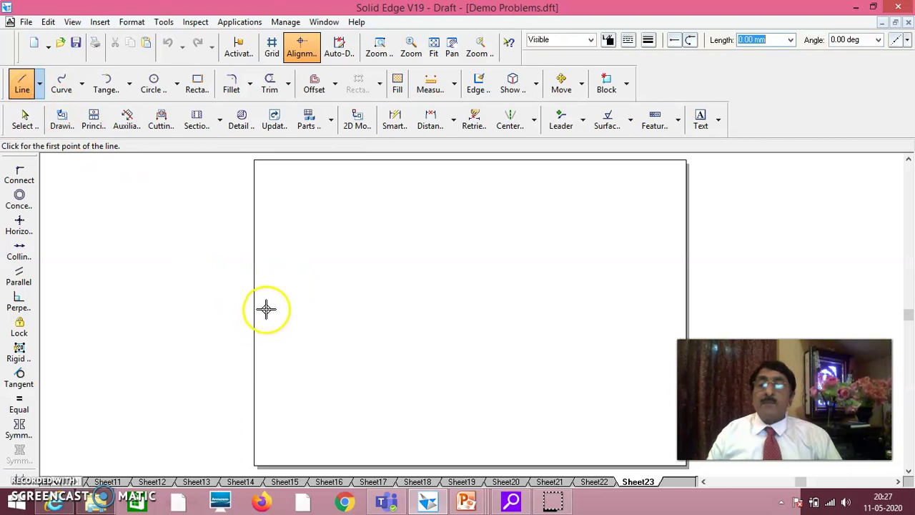
pyautogui.click(260, 310)
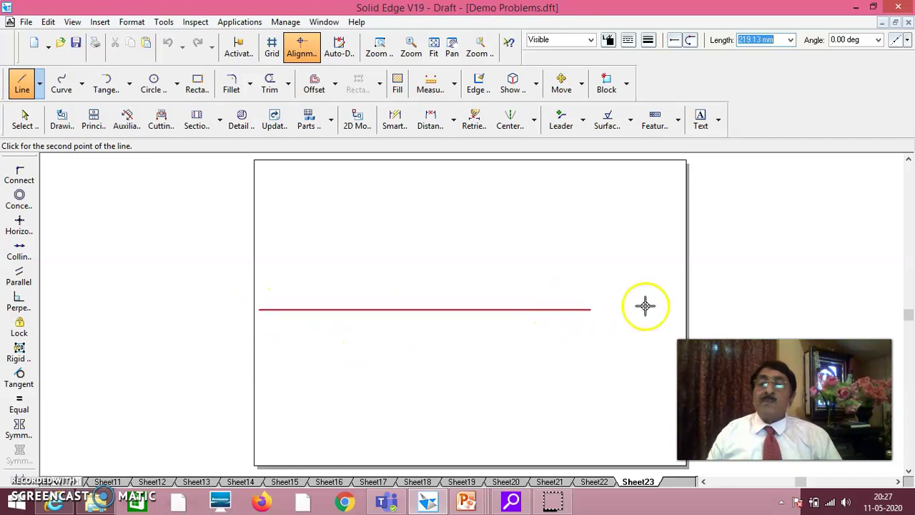
pyautogui.click(675, 310)
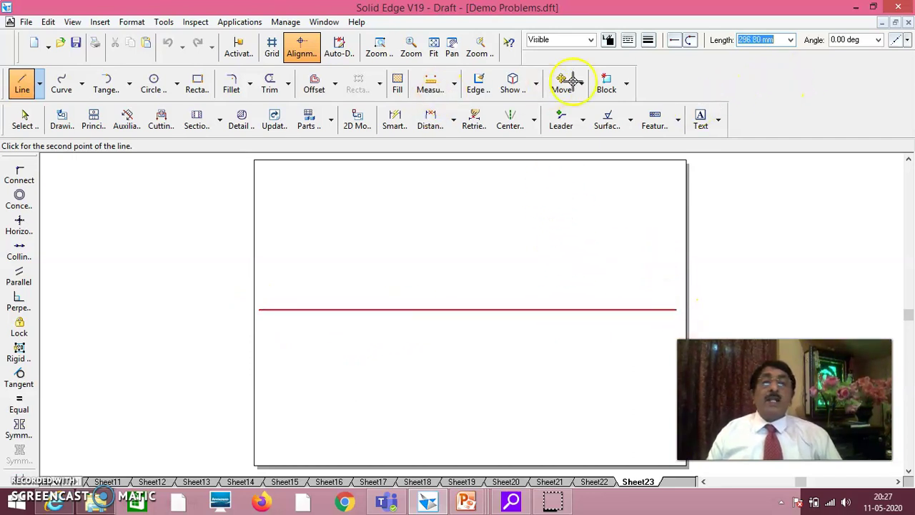
# Place four separate text labels X, Y, VP and HP in the free area below the reference line.
pyautogui.click(702, 123)
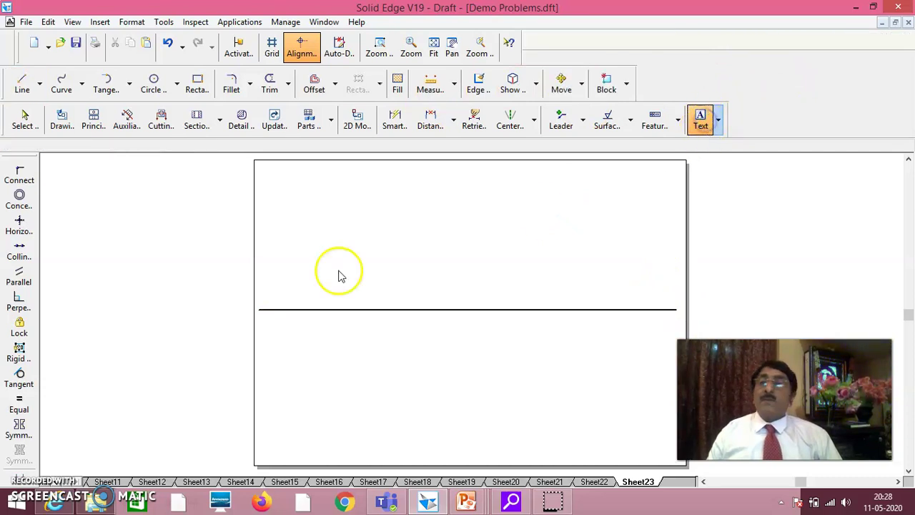
pyautogui.click(300, 350)
pyautogui.write('x')
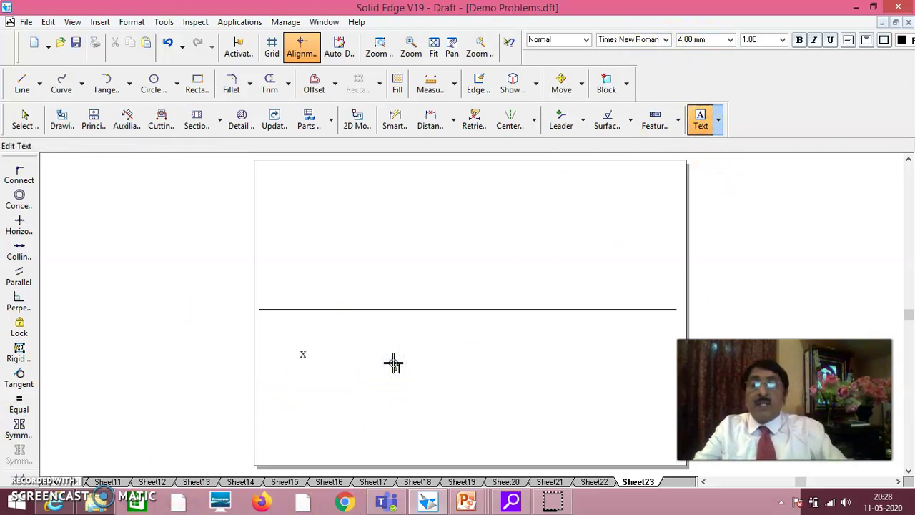
pyautogui.write('Y')
pyautogui.click(427, 382)
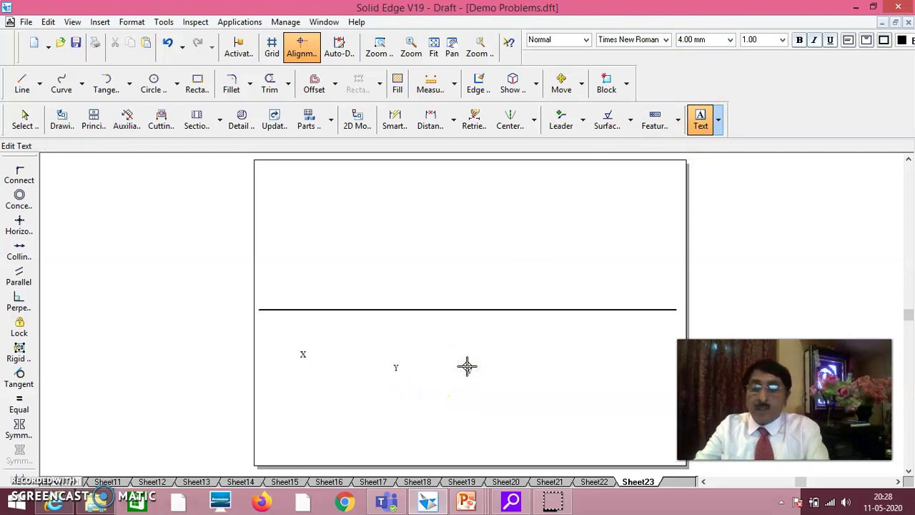
pyautogui.click(514, 369)
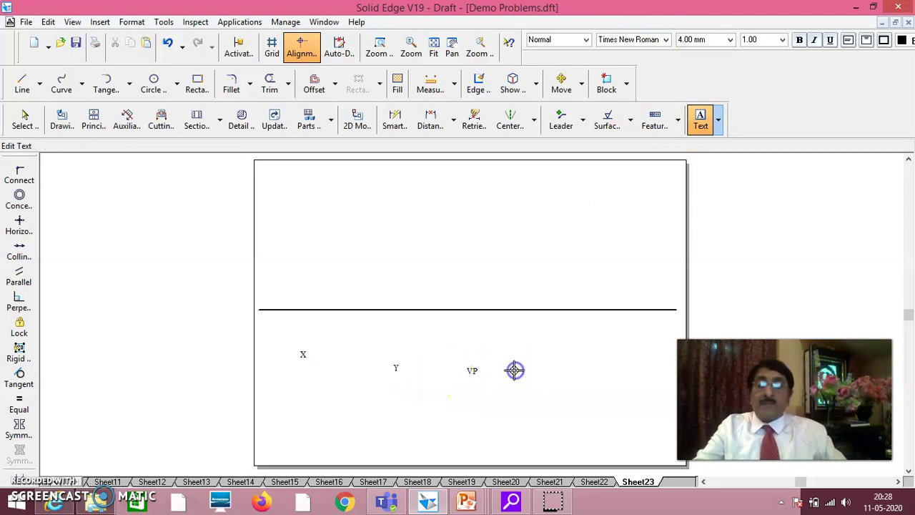
pyautogui.click(514, 370)
# Move X and Y to the left and right ends of the reference line, with VP above and HP below it beside X.
pyautogui.click(24, 123)
pyautogui.click(303, 354)
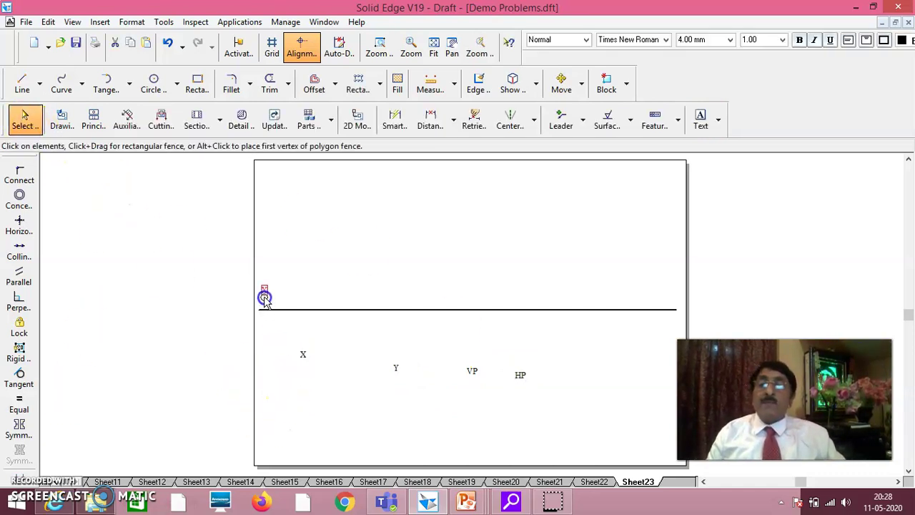
pyautogui.moveTo(262, 313); pyautogui.dragTo(261, 313)
pyautogui.click(395, 379)
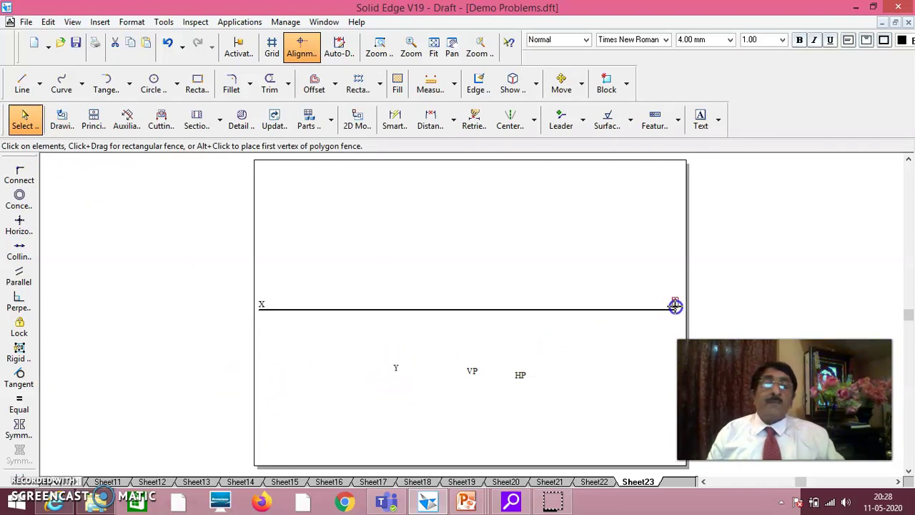
pyautogui.moveTo(472, 372); pyautogui.dragTo(278, 308)
pyautogui.moveTo(520, 375); pyautogui.dragTo(276, 322)
# Change the XY reference line to a thinner line width.
pyautogui.click(414, 308)
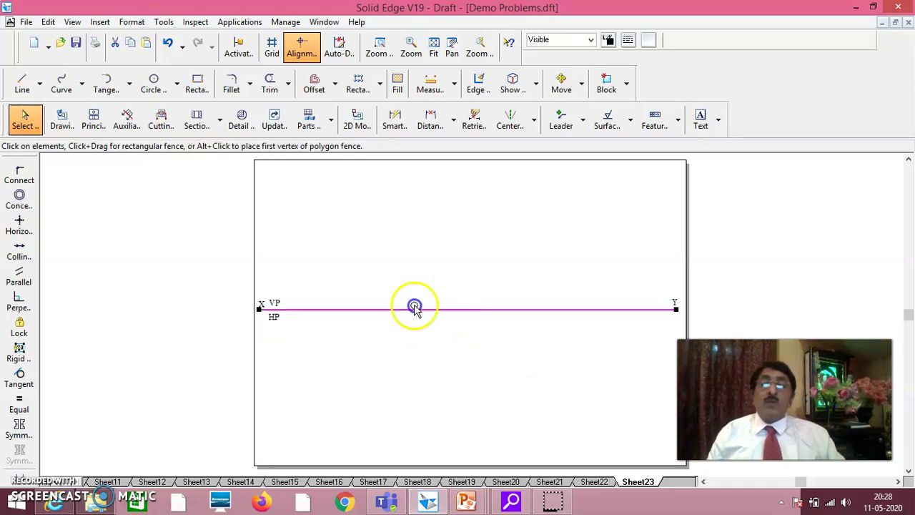
pyautogui.click(648, 39)
pyautogui.click(655, 63)
pyautogui.click(546, 379)
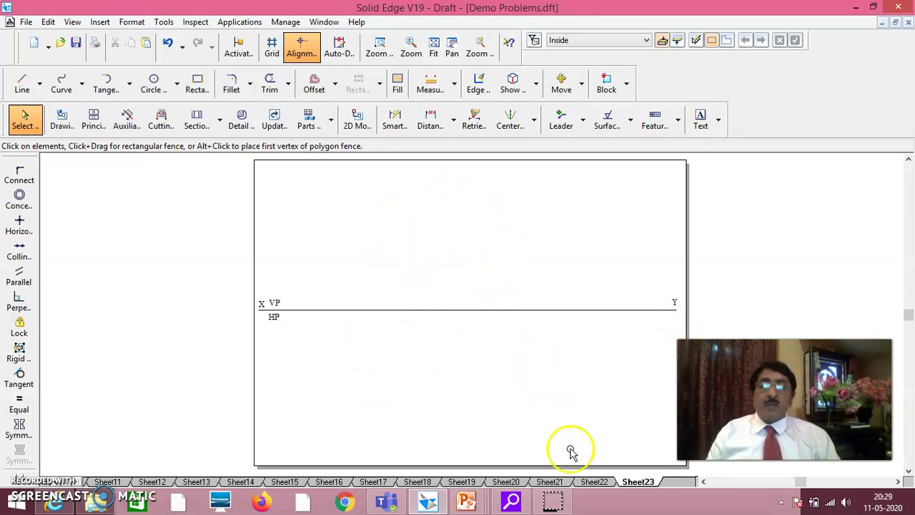
# Recheck the problem on Sheet22, then draw a square with 40 mm sides on Sheet23, below the XY line near HP.
pyautogui.click(594, 481)
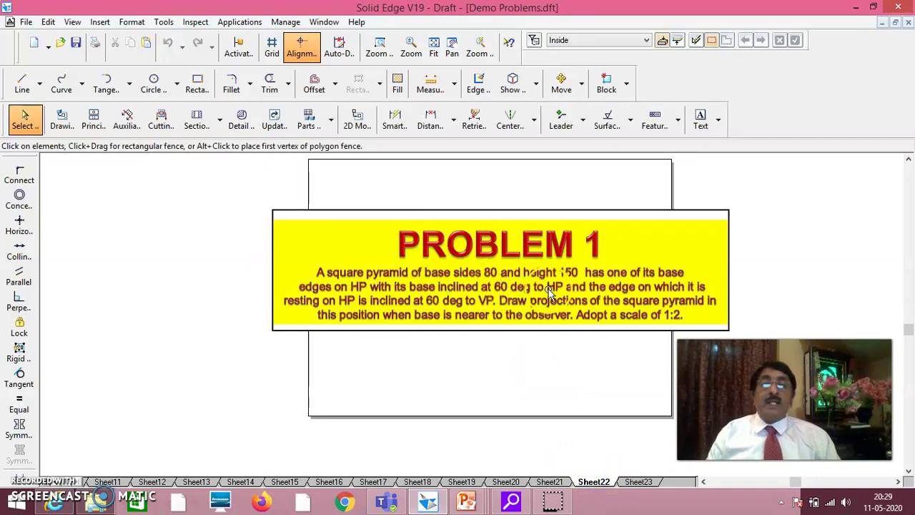
pyautogui.click(639, 482)
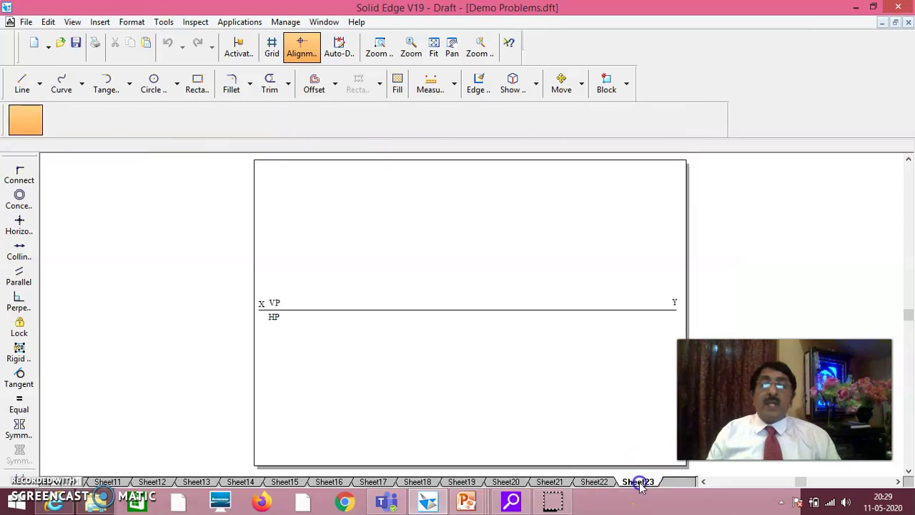
pyautogui.click(21, 84)
pyautogui.click(300, 337)
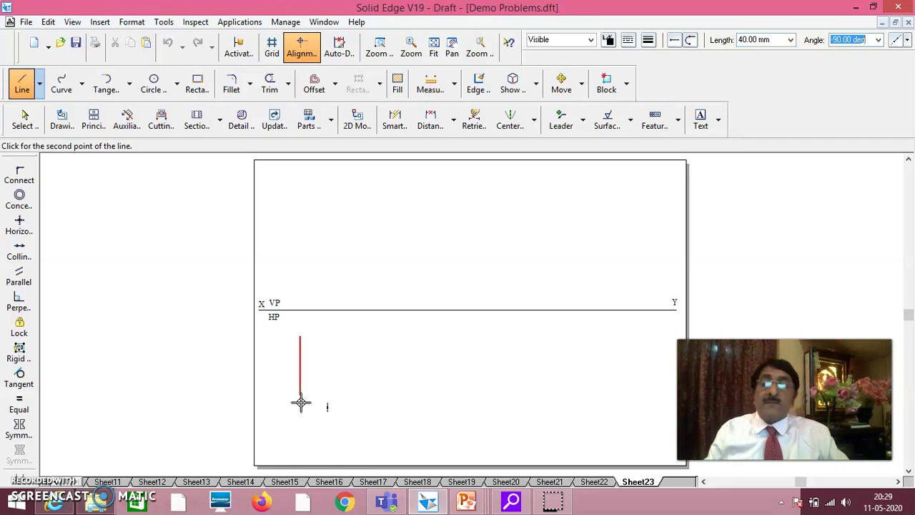
pyautogui.click(301, 393)
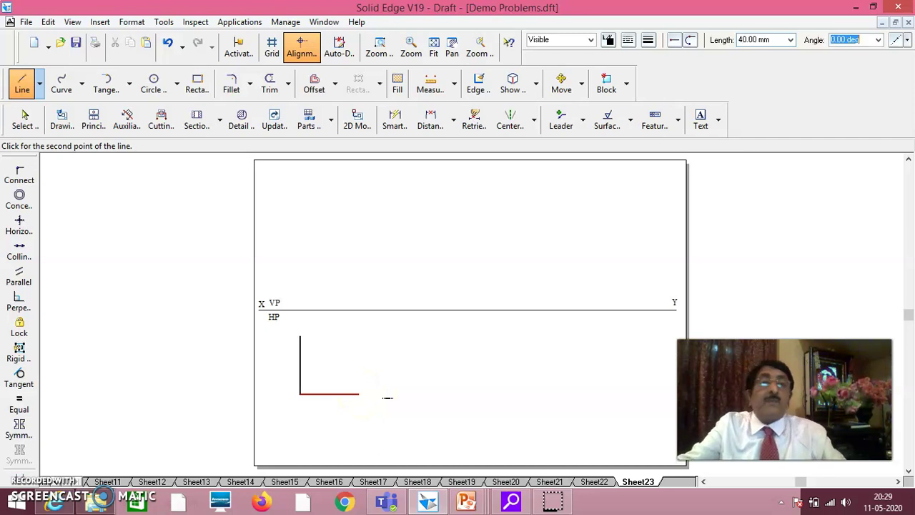
pyautogui.click(360, 394)
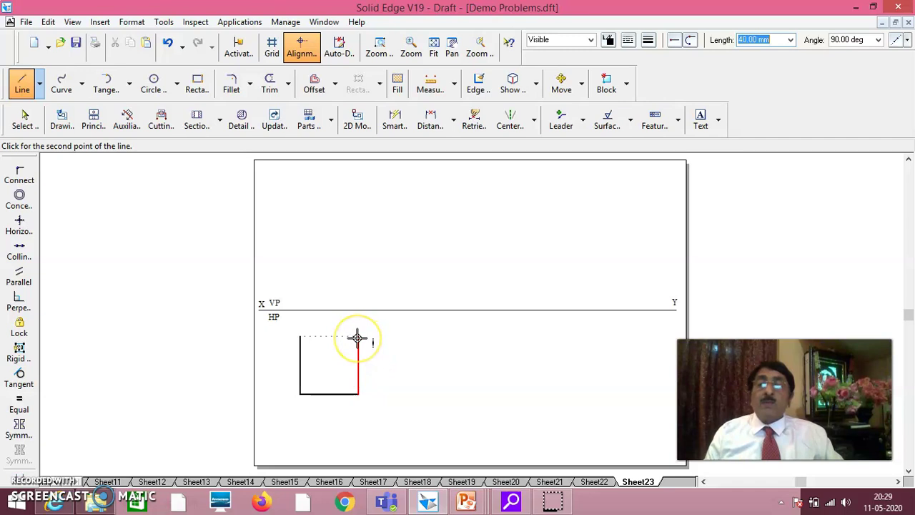
pyautogui.click(358, 336)
pyautogui.click(300, 336)
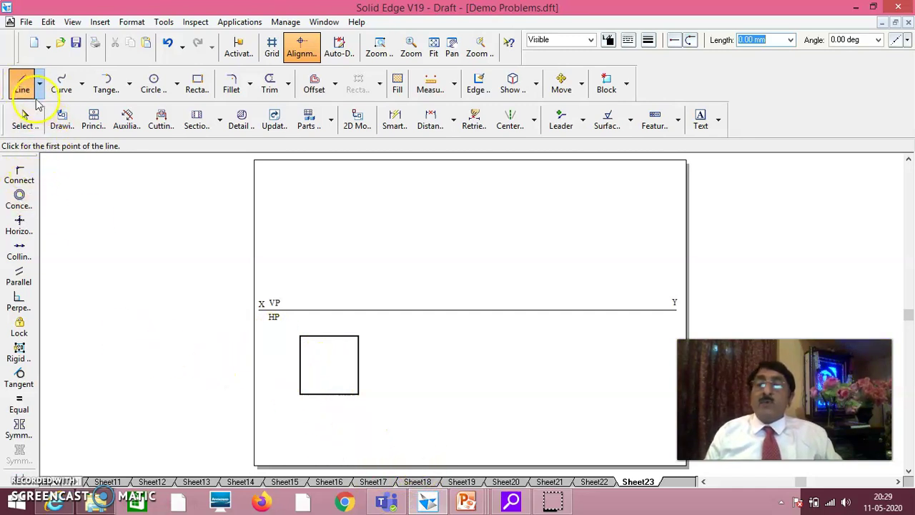
# Draw both diagonals of the square from corner to corner.
pyautogui.click(299, 336)
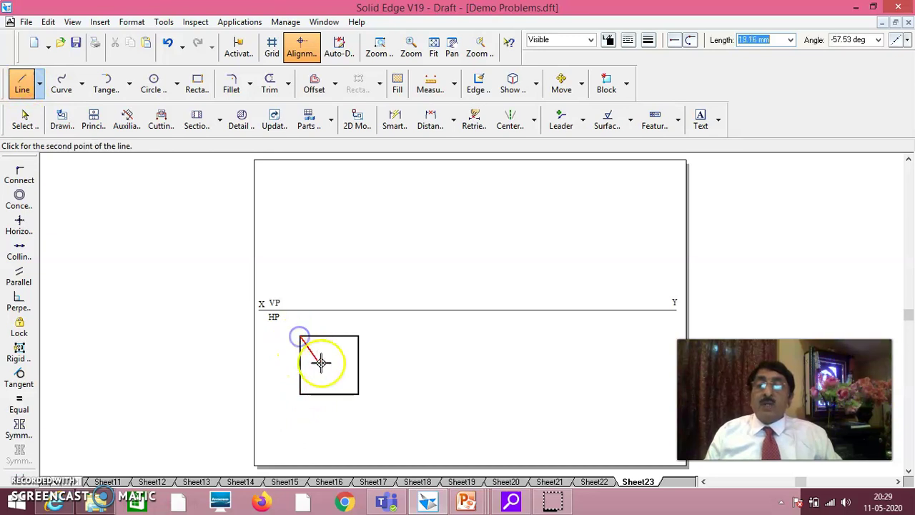
pyautogui.click(358, 394)
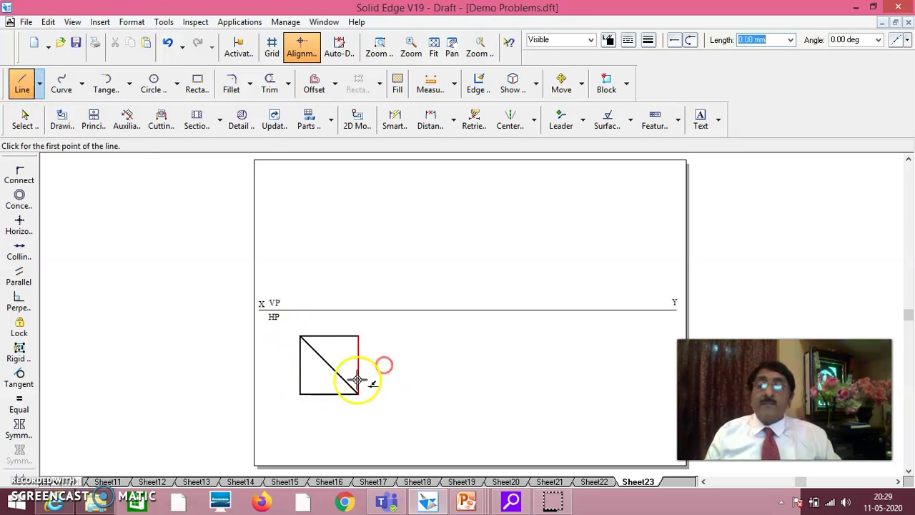
pyautogui.click(298, 394)
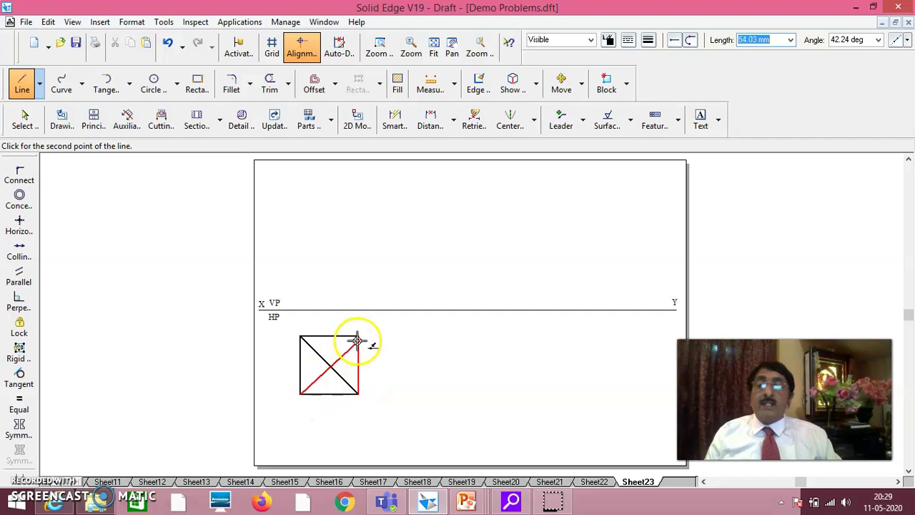
pyautogui.click(358, 336)
pyautogui.rightClick(441, 343)
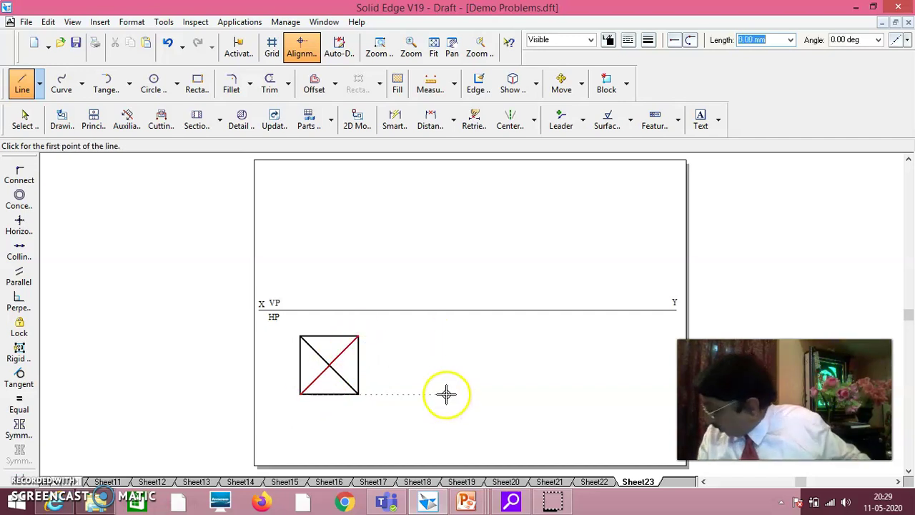
# Place four separate text labels a, b, c and d in the free area beside the square.
pyautogui.click(701, 126)
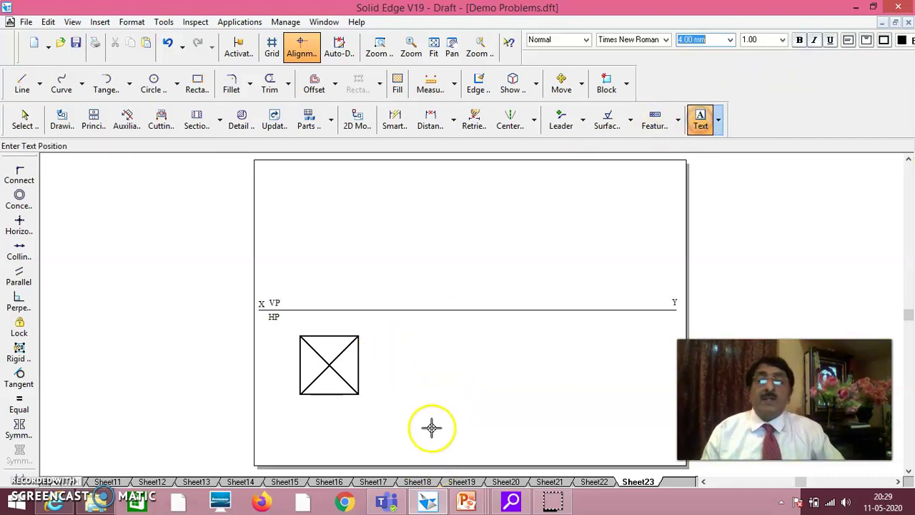
pyautogui.click(447, 381)
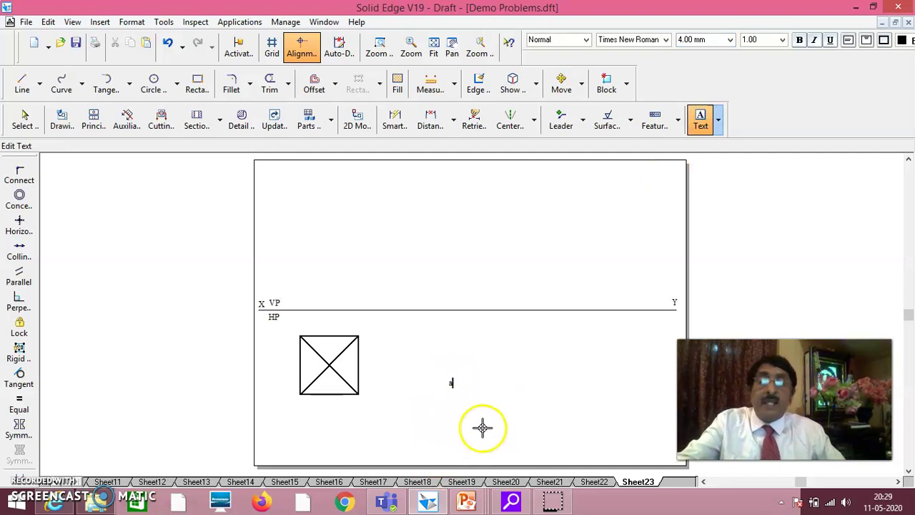
pyautogui.click(482, 427)
pyautogui.write('b')
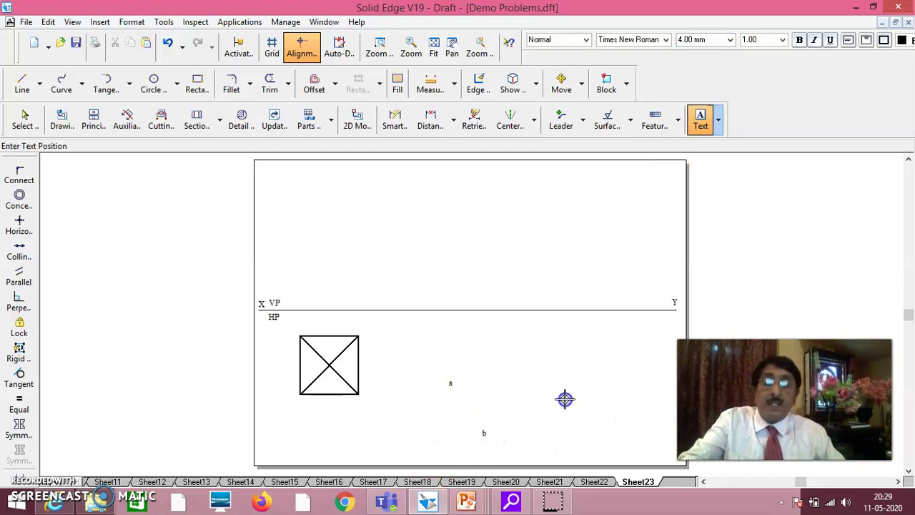
pyautogui.click(554, 410)
pyautogui.write('c')
pyautogui.click(576, 356)
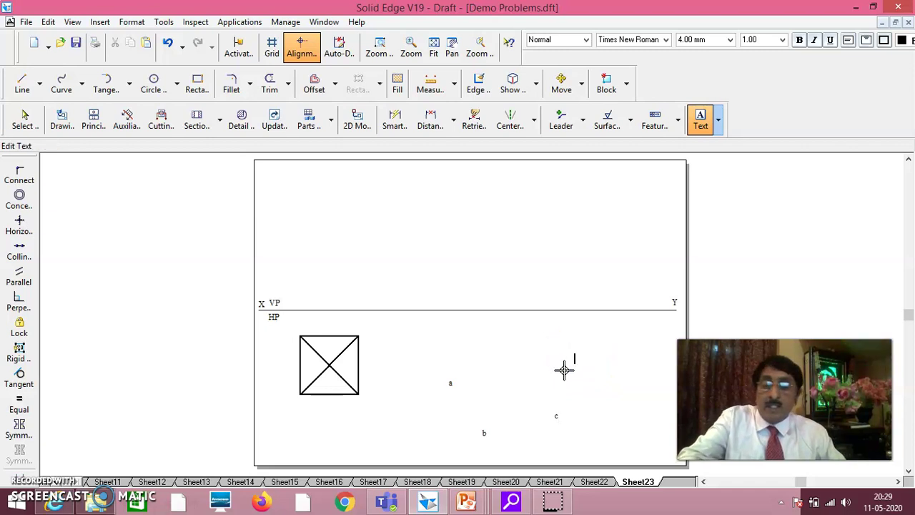
pyautogui.write('d')
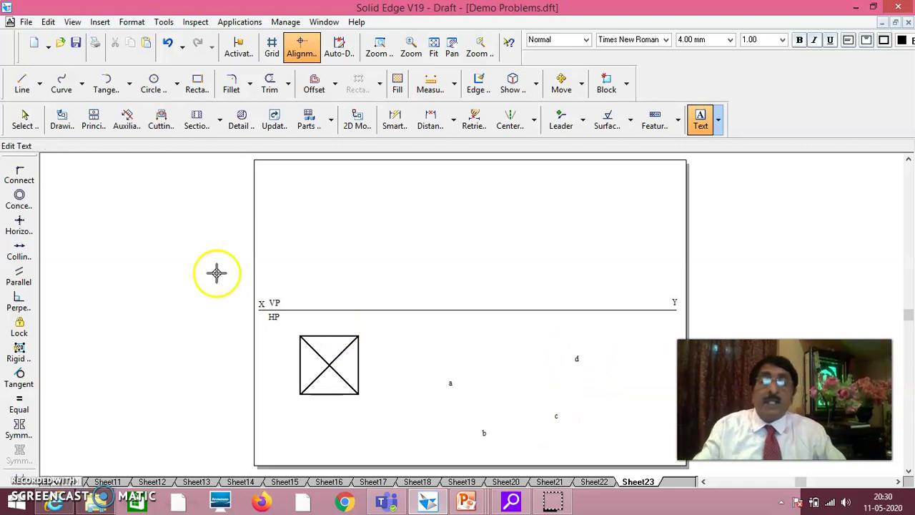
# Move the labels to the square's corners: a upper left, b lower left, c lower right and d upper right.
pyautogui.click(25, 118)
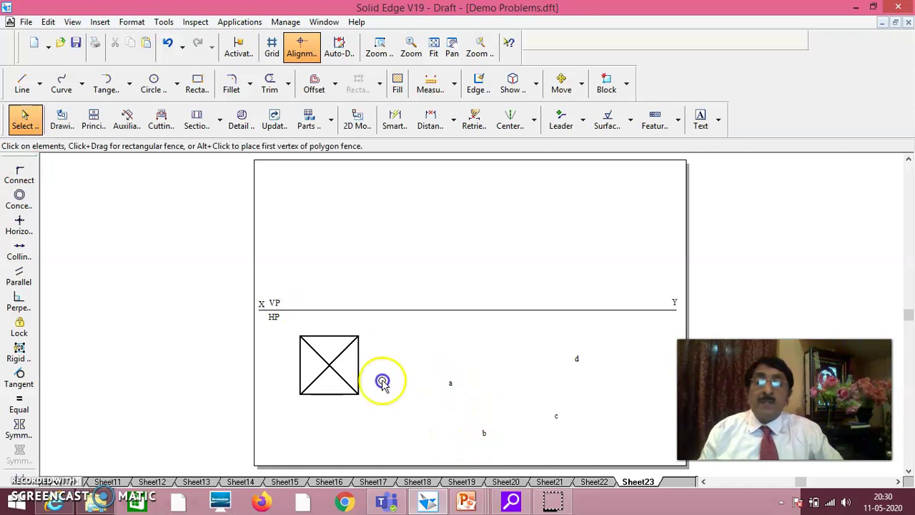
pyautogui.click(284, 339)
pyautogui.moveTo(292, 343); pyautogui.dragTo(292, 342)
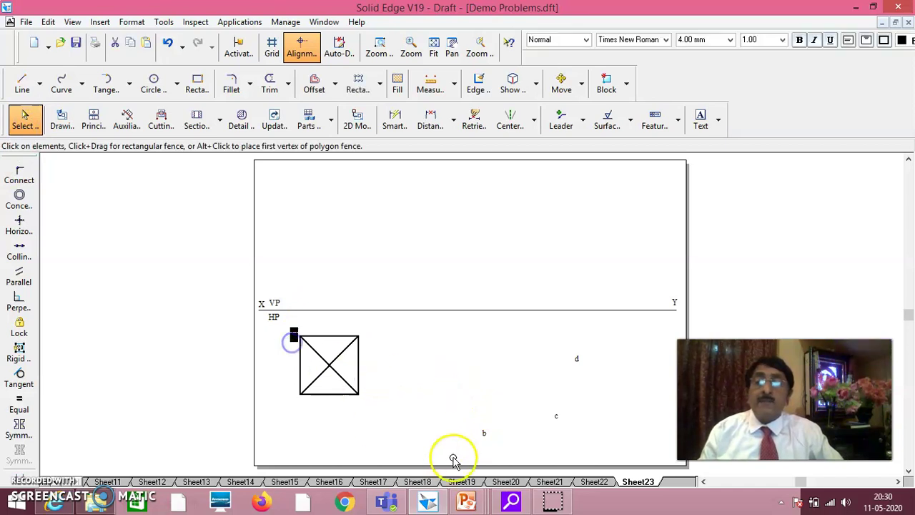
pyautogui.moveTo(485, 439); pyautogui.dragTo(292, 394)
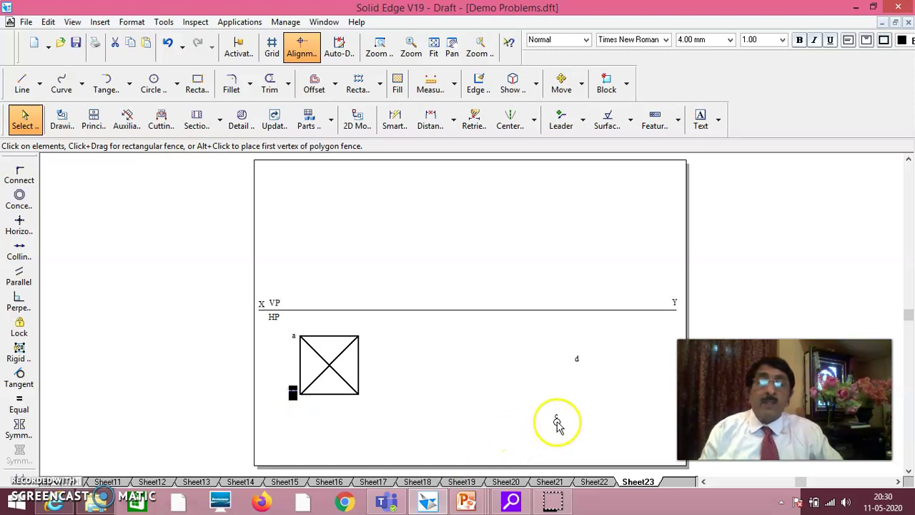
pyautogui.moveTo(364, 407); pyautogui.dragTo(362, 401)
pyautogui.moveTo(579, 366); pyautogui.dragTo(430, 343)
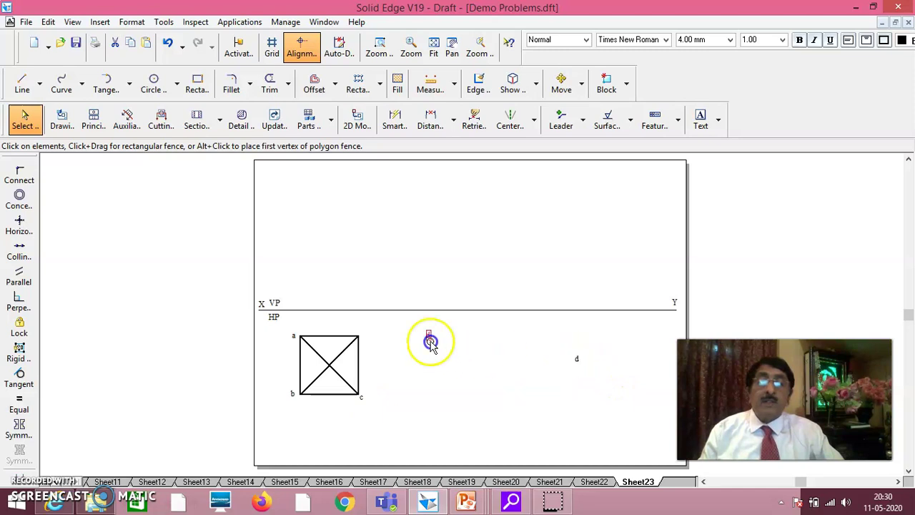
pyautogui.click(462, 391)
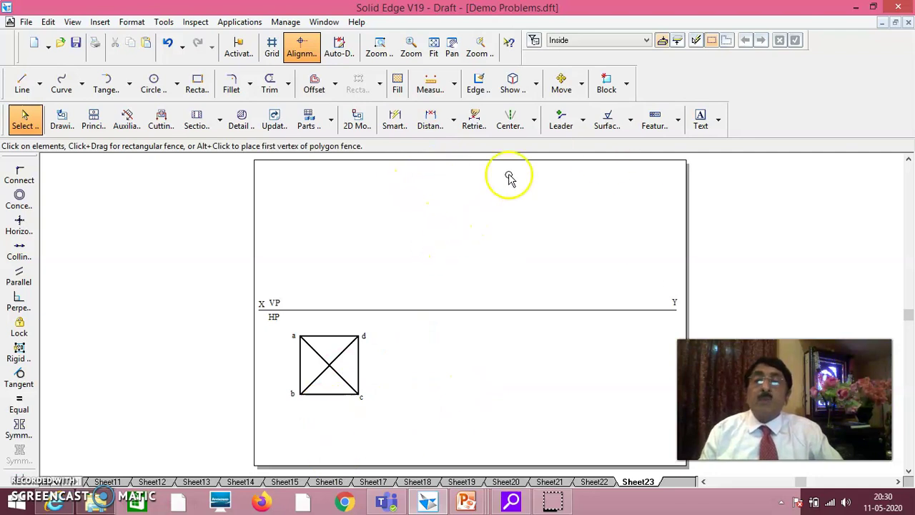
# Add the text label o(o1) and place it beside the intersection of the square's diagonals.
pyautogui.click(379, 46)
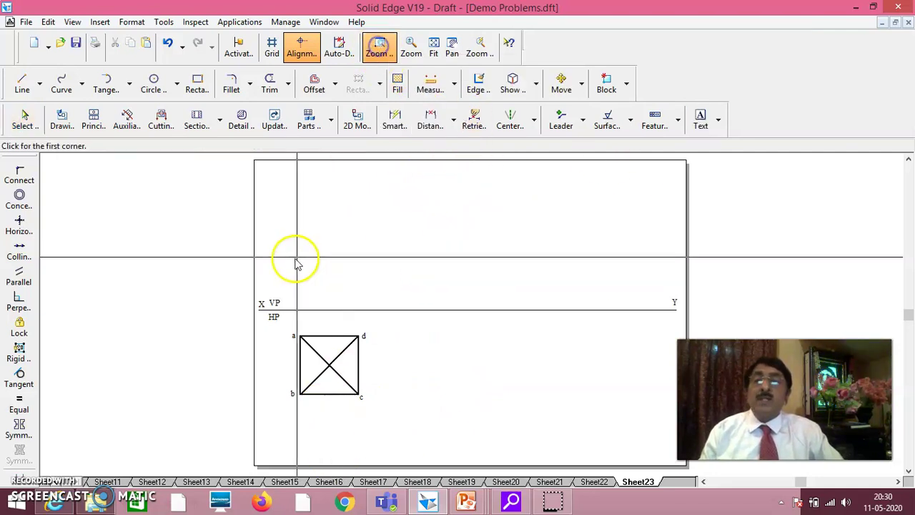
pyautogui.moveTo(229, 214); pyautogui.dragTo(422, 409)
pyautogui.moveTo(563, 417); pyautogui.dragTo(659, 429)
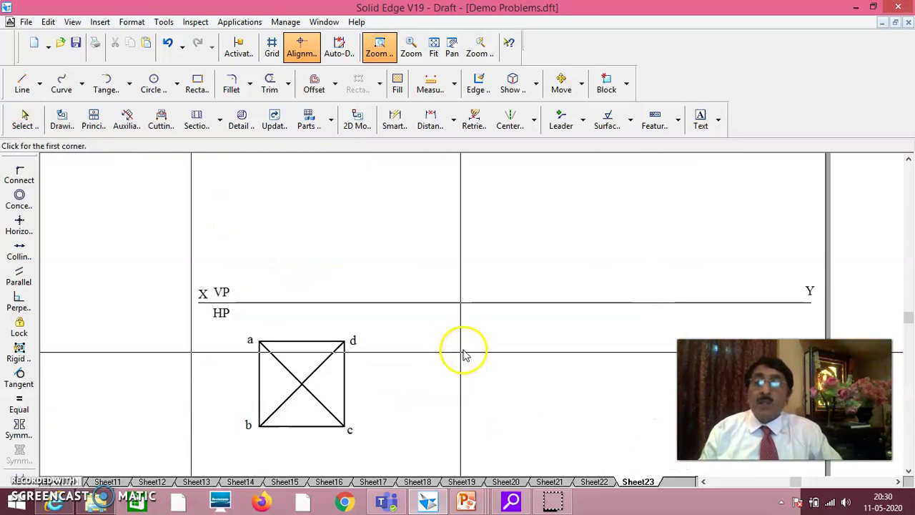
pyautogui.rightClick(465, 349)
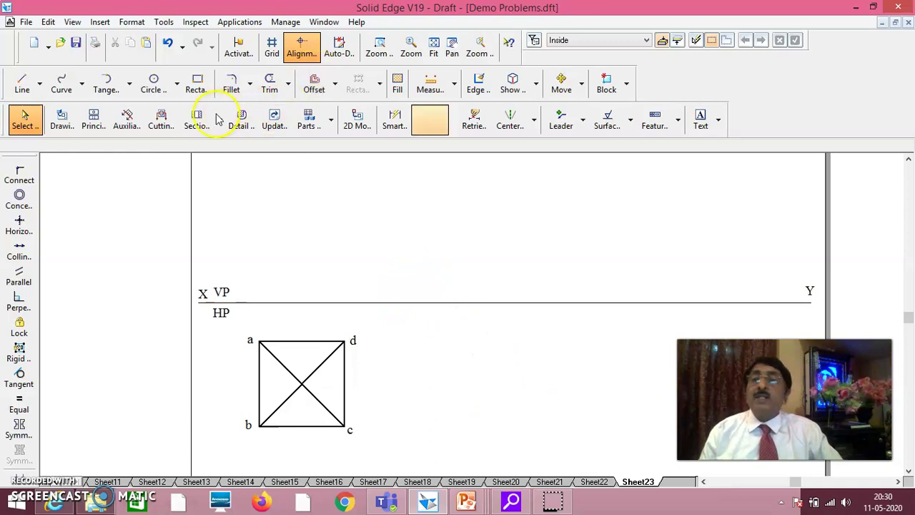
pyautogui.click(701, 120)
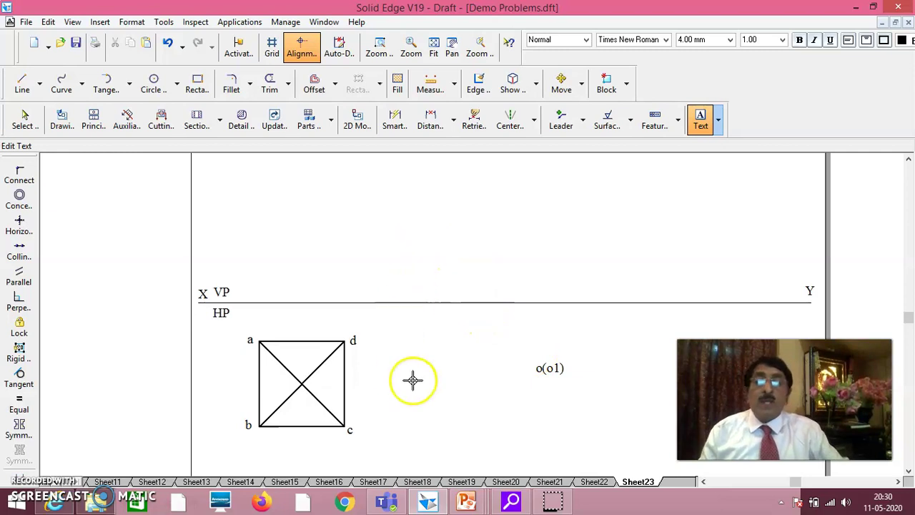
pyautogui.click(26, 125)
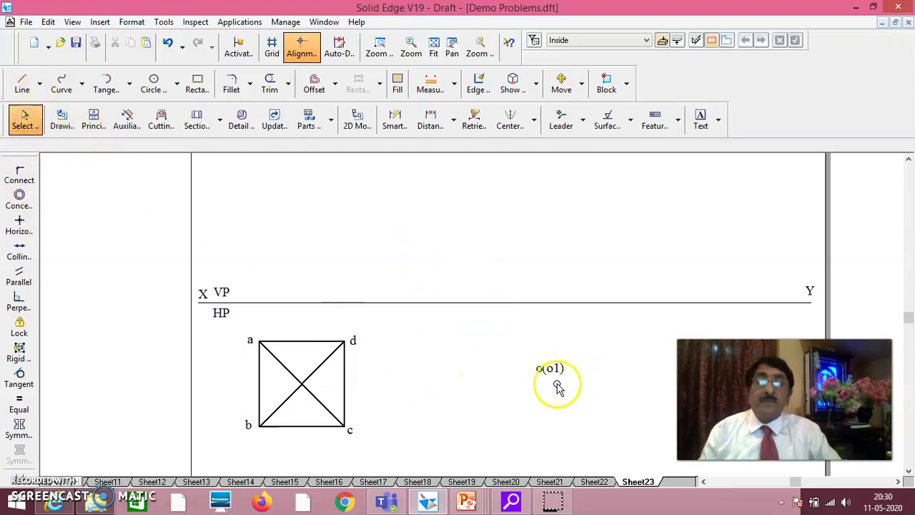
pyautogui.moveTo(458, 384); pyautogui.dragTo(324, 396)
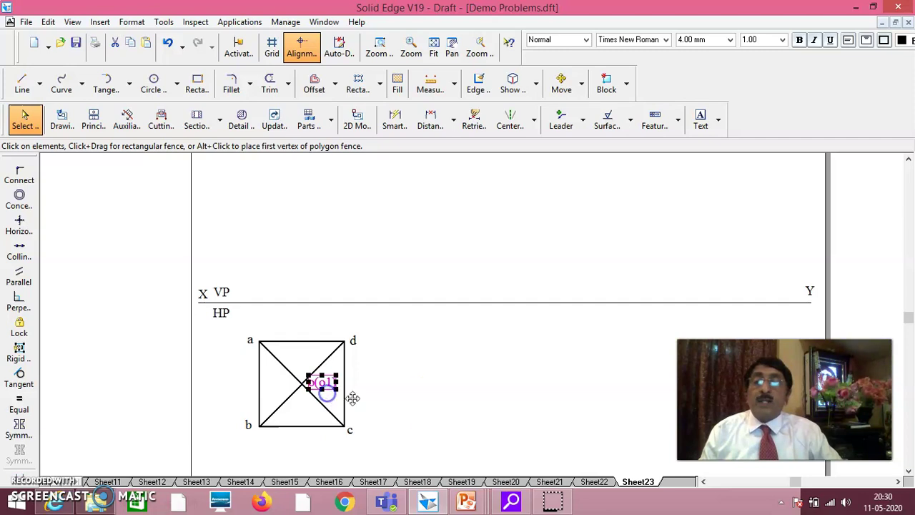
pyautogui.click(428, 400)
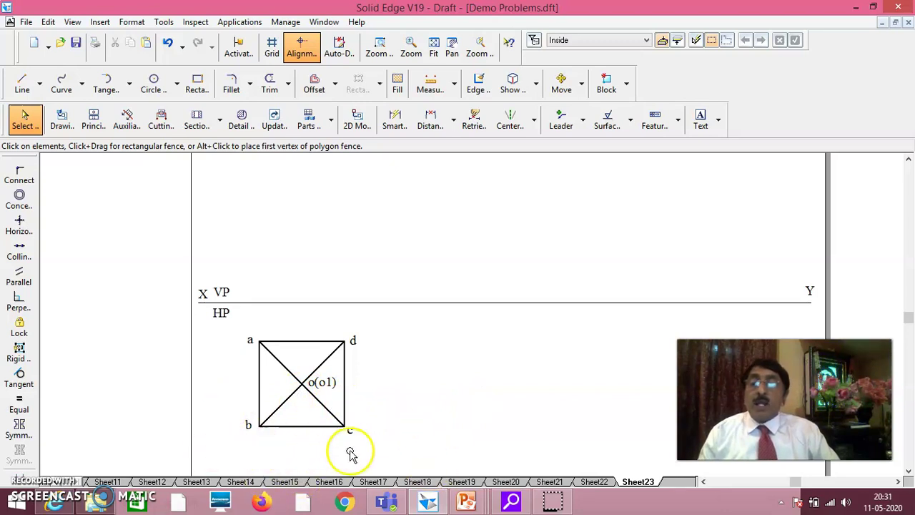
# Dimension side ab of the square, placing the dimension outside the square beside that side.
pyautogui.click(395, 120)
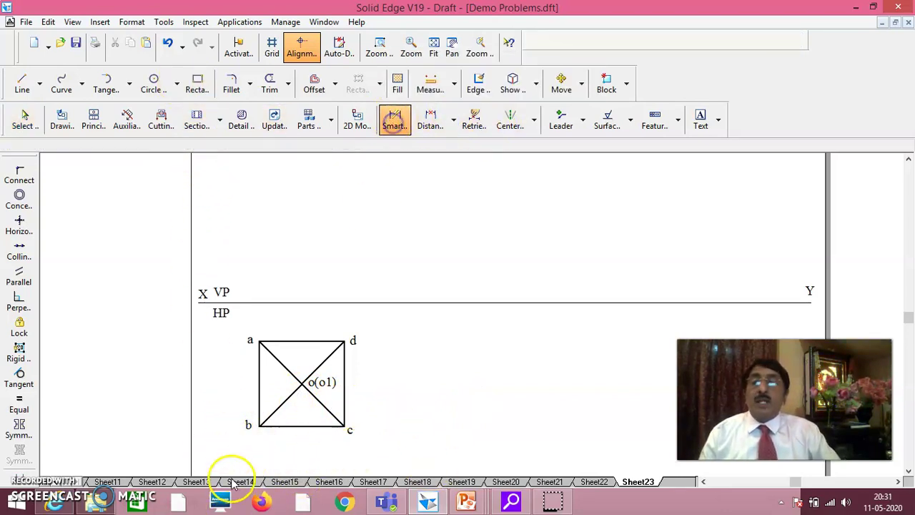
pyautogui.click(256, 380)
pyautogui.click(221, 383)
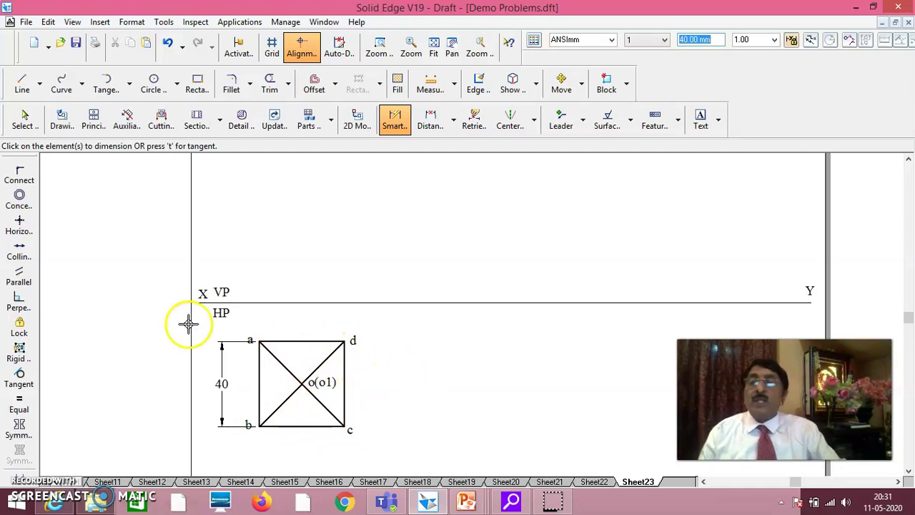
# Draw thin vertical projector lines from corners a and d of the square up to the XY line.
pyautogui.click(22, 89)
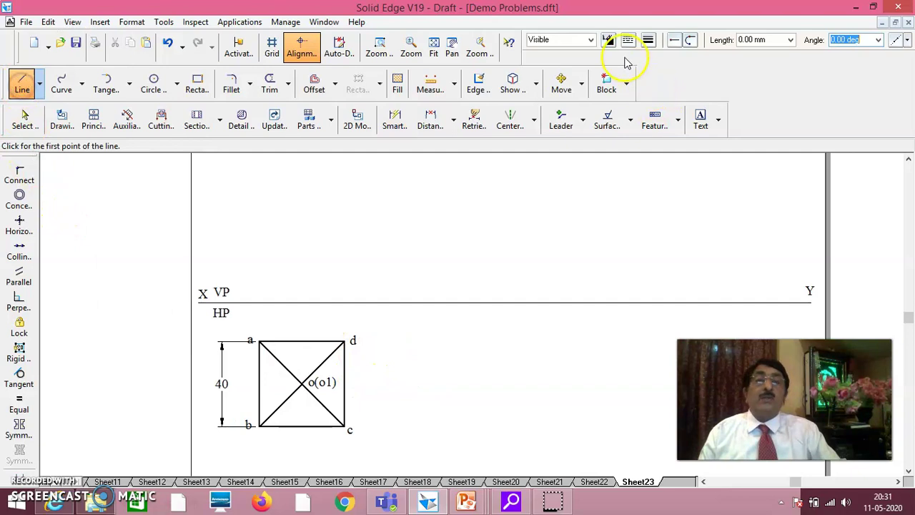
pyautogui.click(647, 40)
pyautogui.click(653, 64)
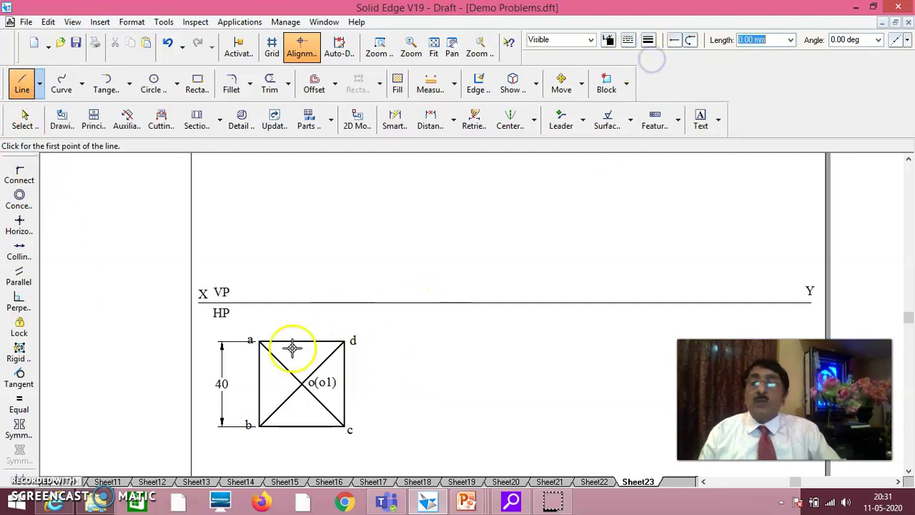
pyautogui.click(257, 341)
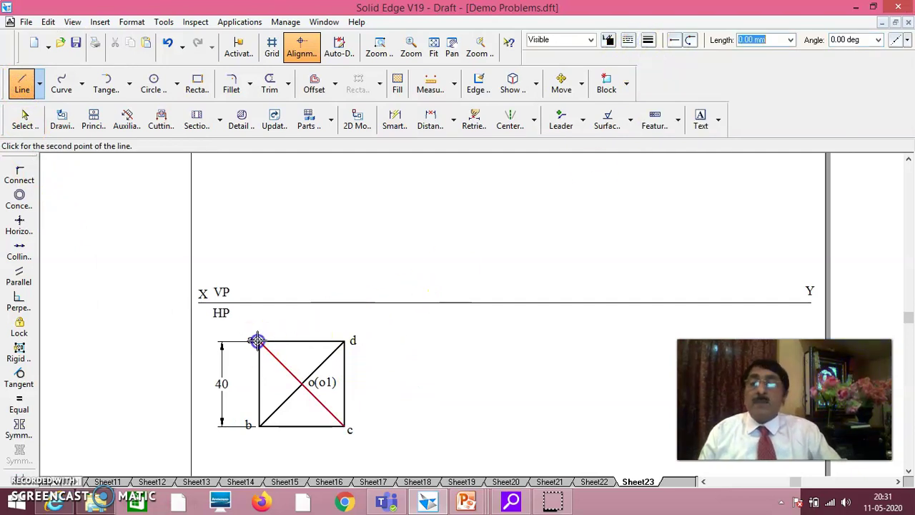
pyautogui.click(278, 305)
pyautogui.rightClick(344, 348)
pyautogui.click(344, 341)
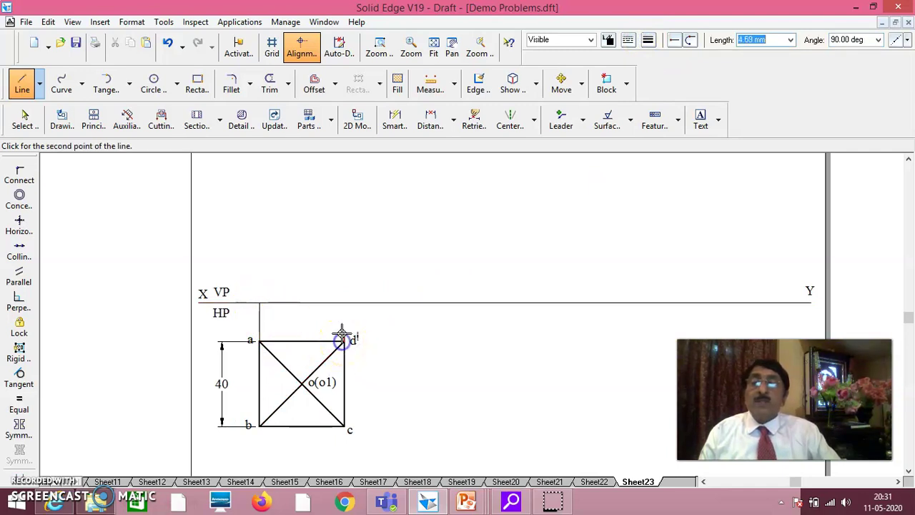
pyautogui.click(344, 302)
pyautogui.rightClick(414, 350)
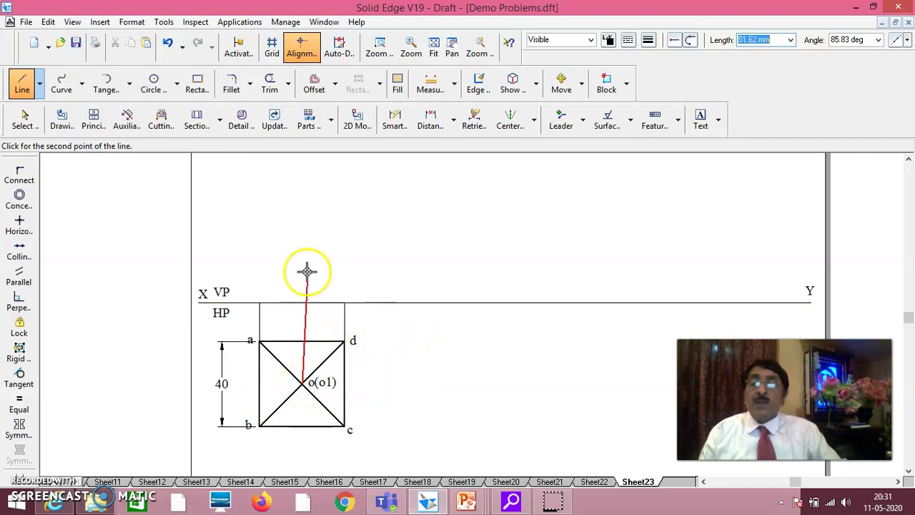
# Draw a thin vertical projector from the square's centre to well above the XY line, then recheck the problem on Sheet22.
pyautogui.click(301, 169)
pyautogui.click(599, 482)
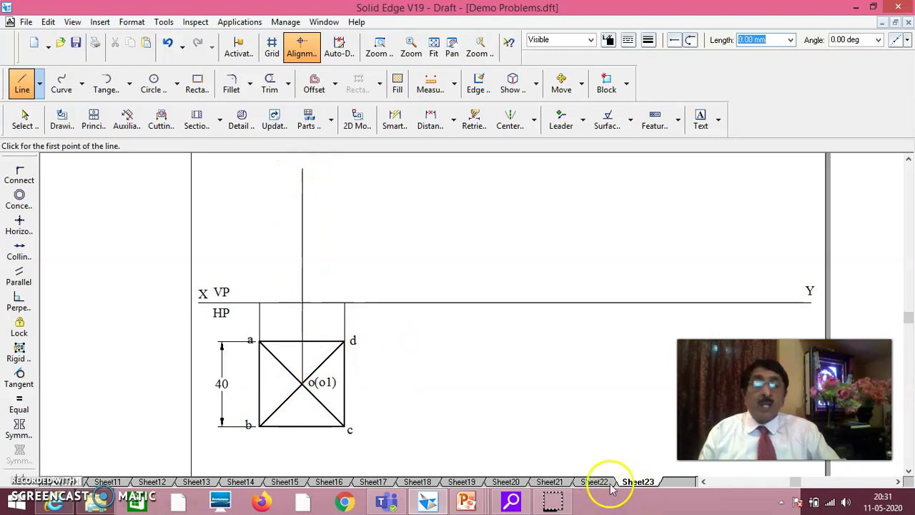
pyautogui.click(637, 482)
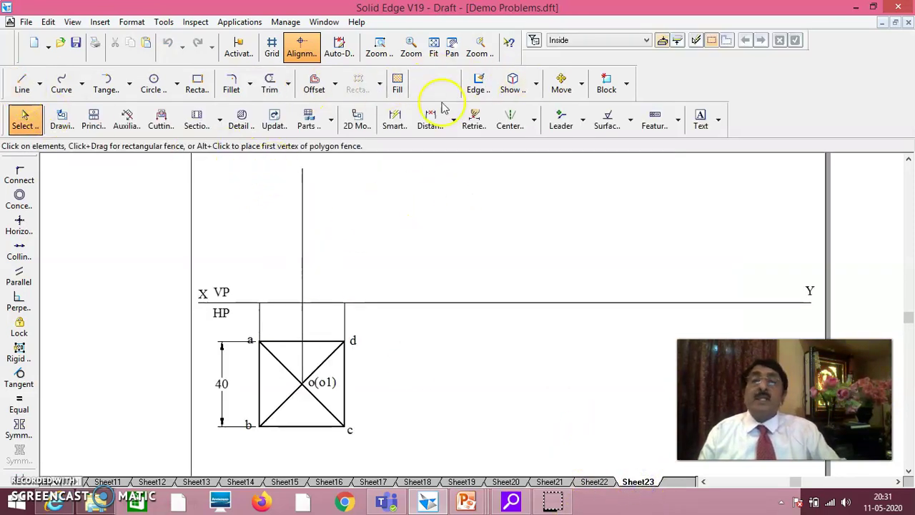
# Dimension the height of the centre projector's upper end above the XY line and set it to 75 mm.
pyautogui.click(395, 120)
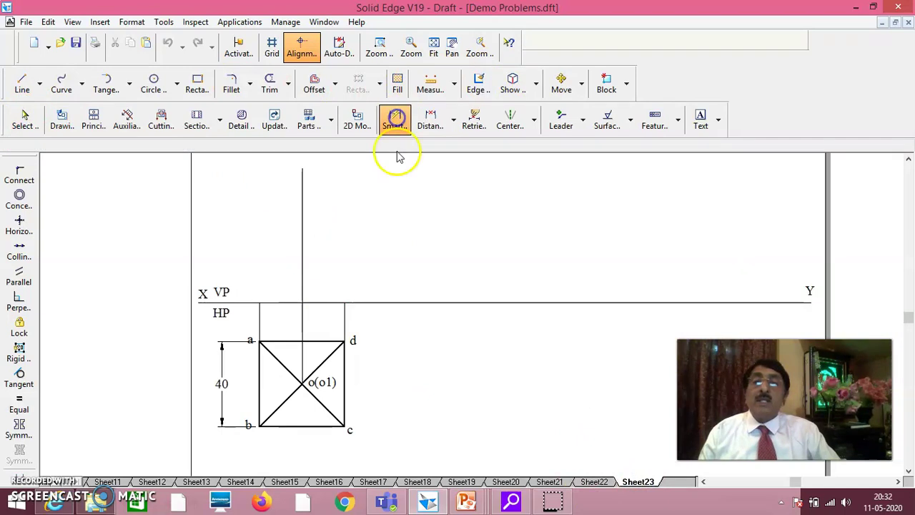
pyautogui.click(302, 235)
pyautogui.click(376, 295)
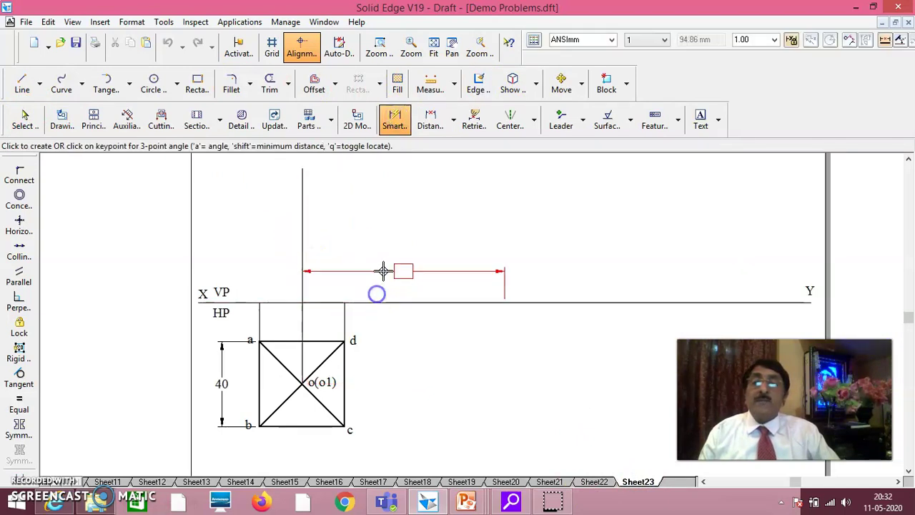
pyautogui.click(233, 209)
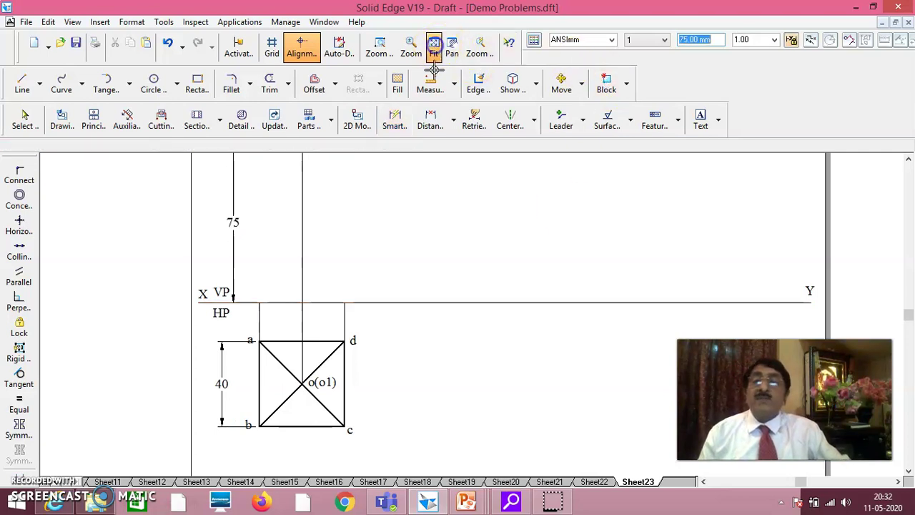
# Recheck the problem on Sheet22, then place text labels b'(a'), c'(d'), o' and o1' in the free area of Sheet23.
pyautogui.click(433, 47)
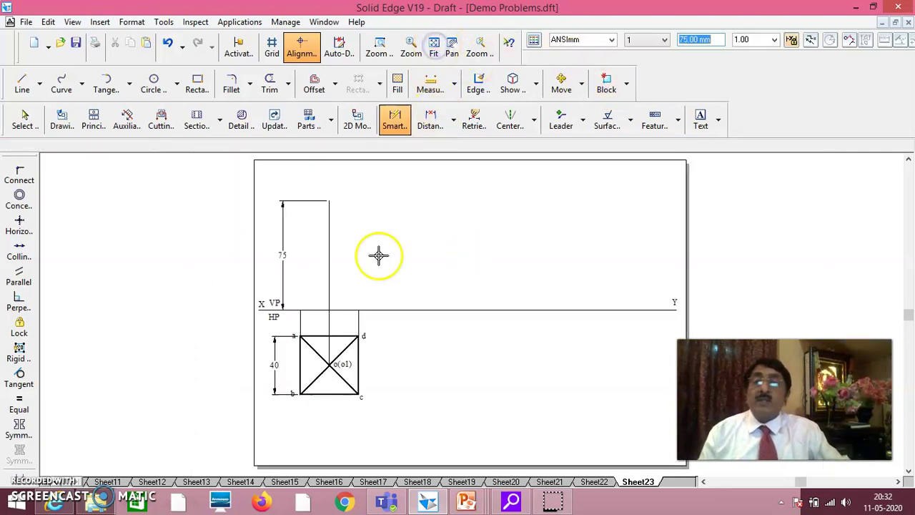
pyautogui.click(379, 48)
pyautogui.moveTo(233, 178); pyautogui.dragTo(607, 414)
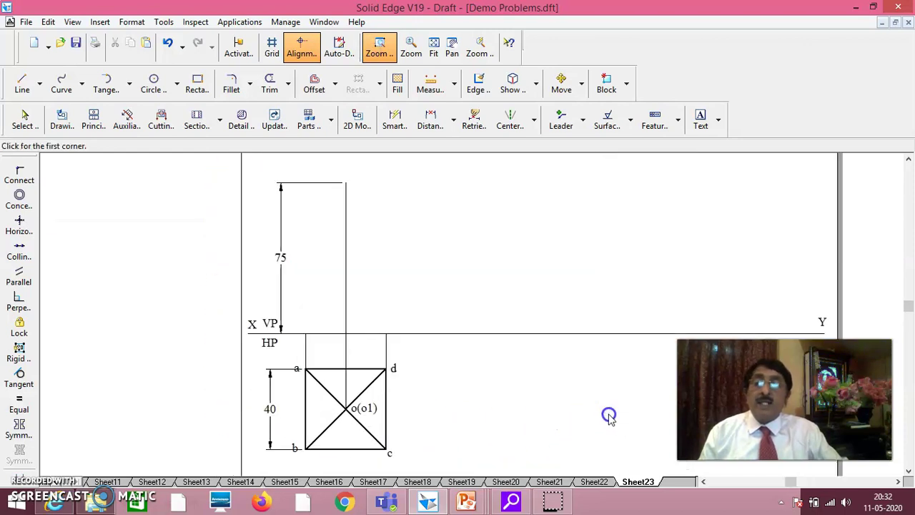
pyautogui.press('Escape')
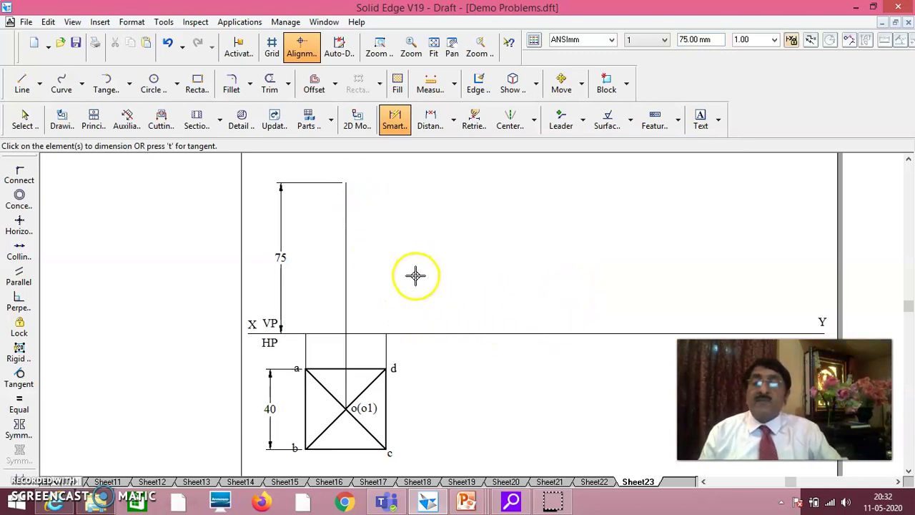
pyautogui.click(595, 483)
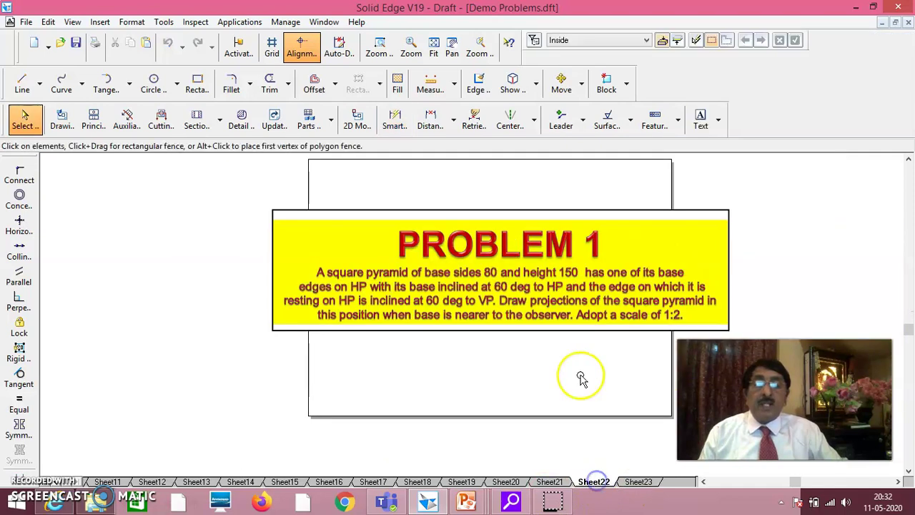
pyautogui.click(636, 482)
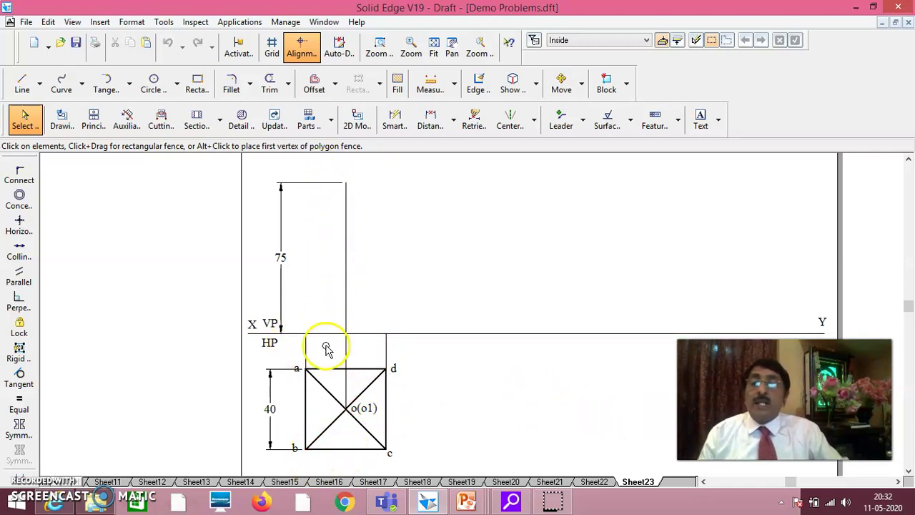
pyautogui.click(701, 120)
pyautogui.click(552, 382)
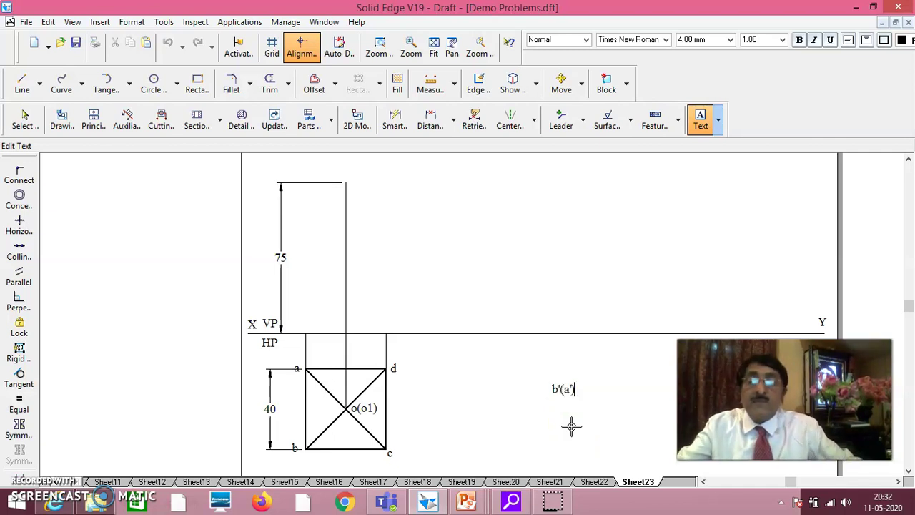
pyautogui.click(506, 427)
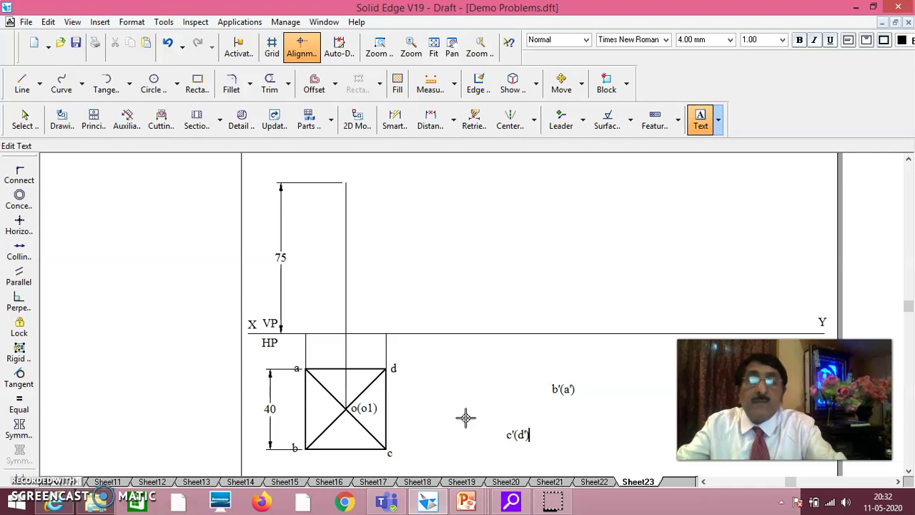
pyautogui.click(612, 429)
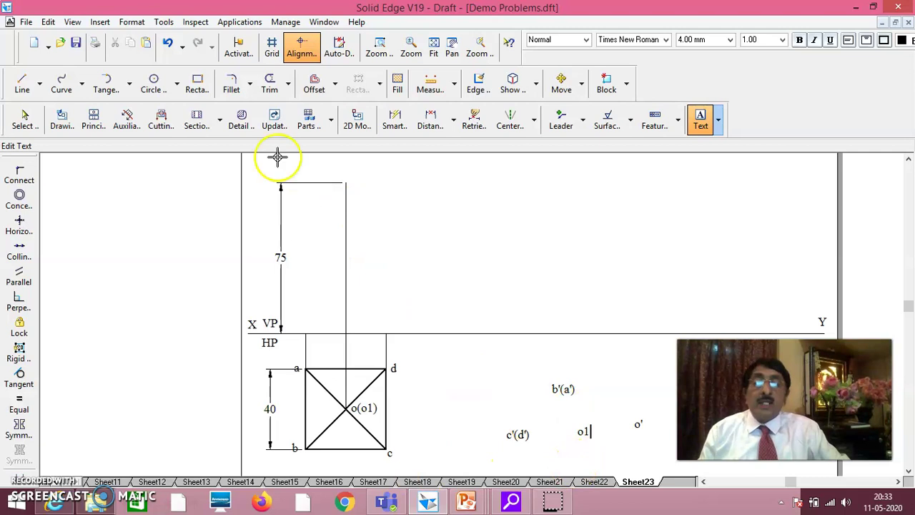
# Move b'(a'), o1' and c'(d') just below the XY line beside their projectors, and o' to the upper end of the centre projector.
pyautogui.click(25, 119)
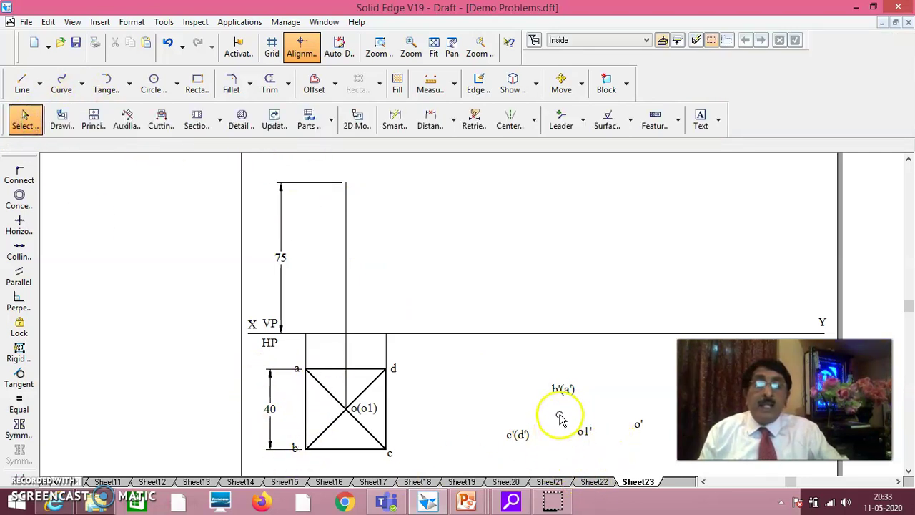
pyautogui.moveTo(567, 402); pyautogui.dragTo(318, 351)
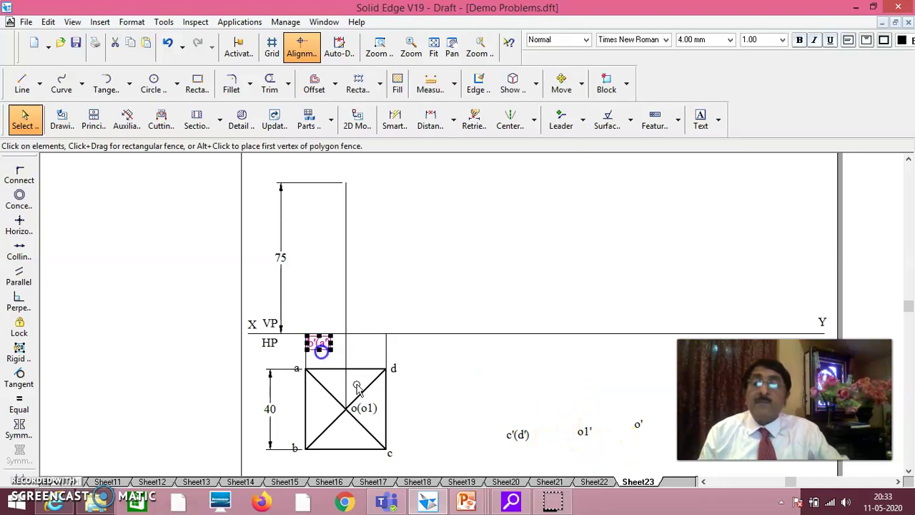
pyautogui.click(453, 453)
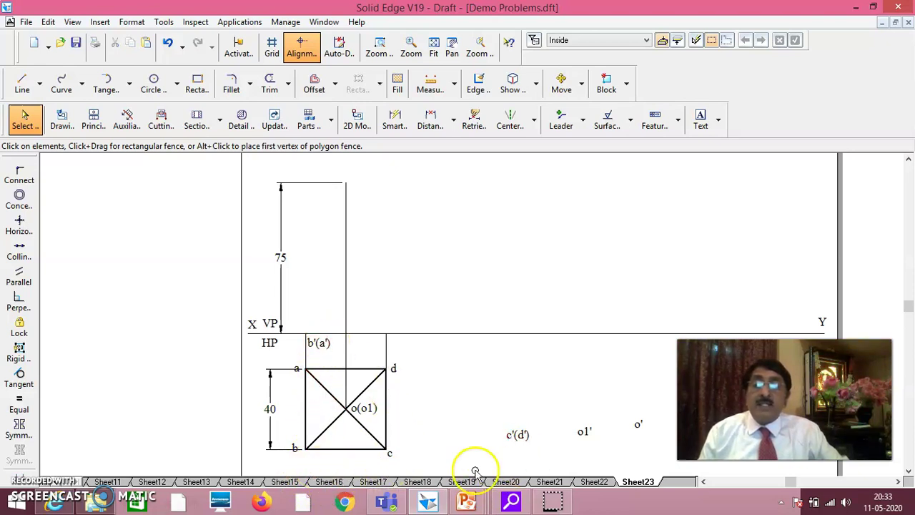
pyautogui.moveTo(525, 448); pyautogui.dragTo(401, 355)
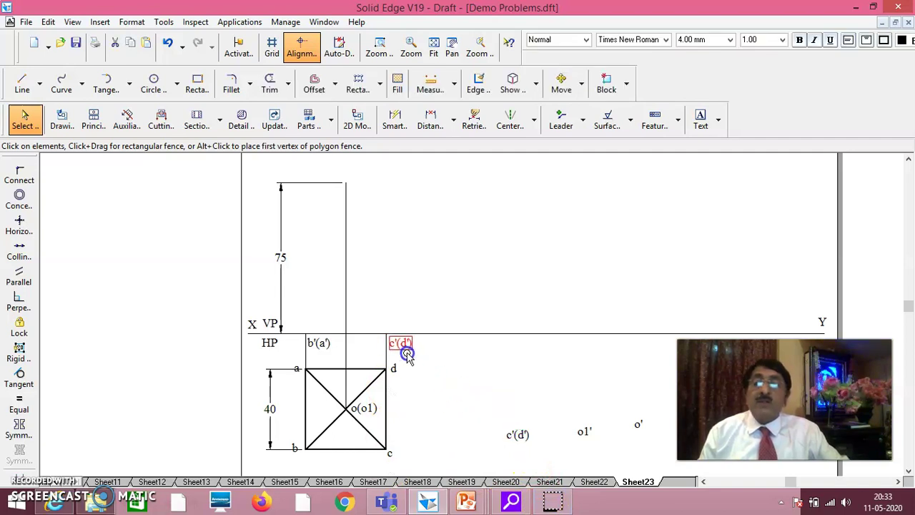
pyautogui.moveTo(406, 355); pyautogui.dragTo(404, 355)
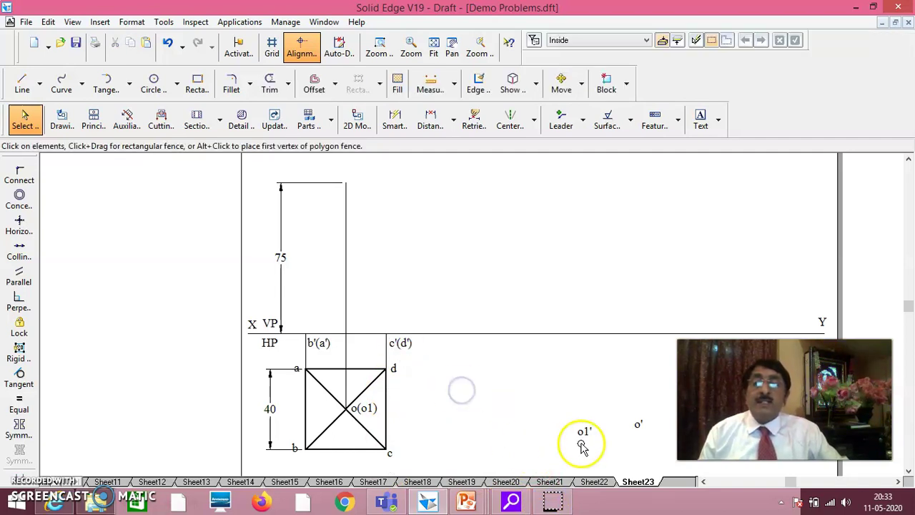
pyautogui.moveTo(641, 433); pyautogui.dragTo(350, 176)
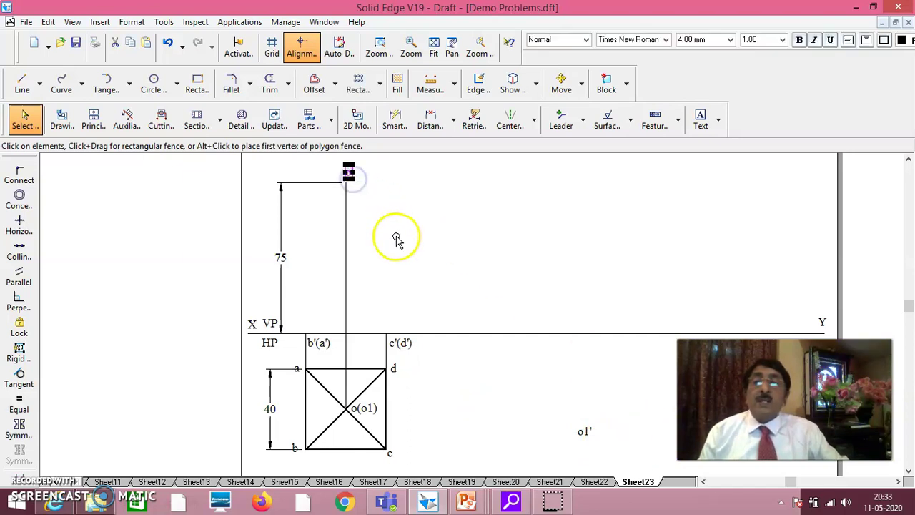
pyautogui.moveTo(587, 443); pyautogui.dragTo(357, 354)
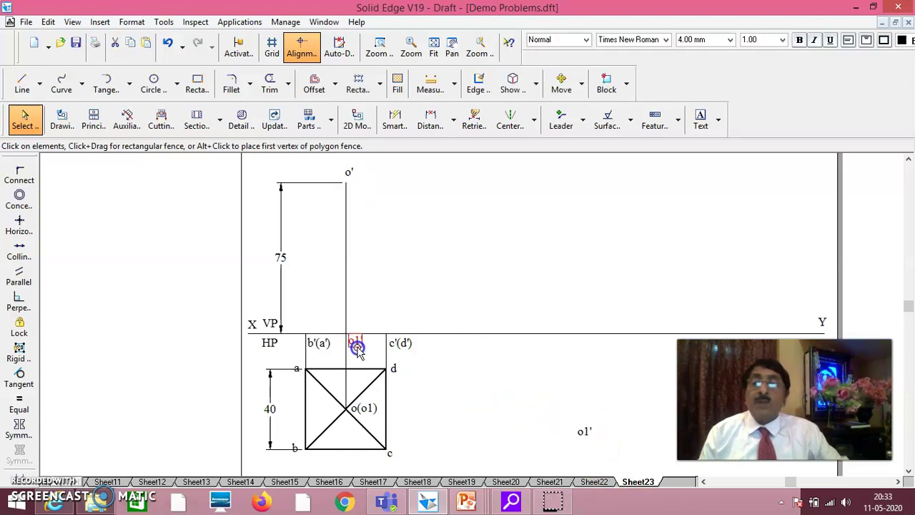
pyautogui.click(454, 382)
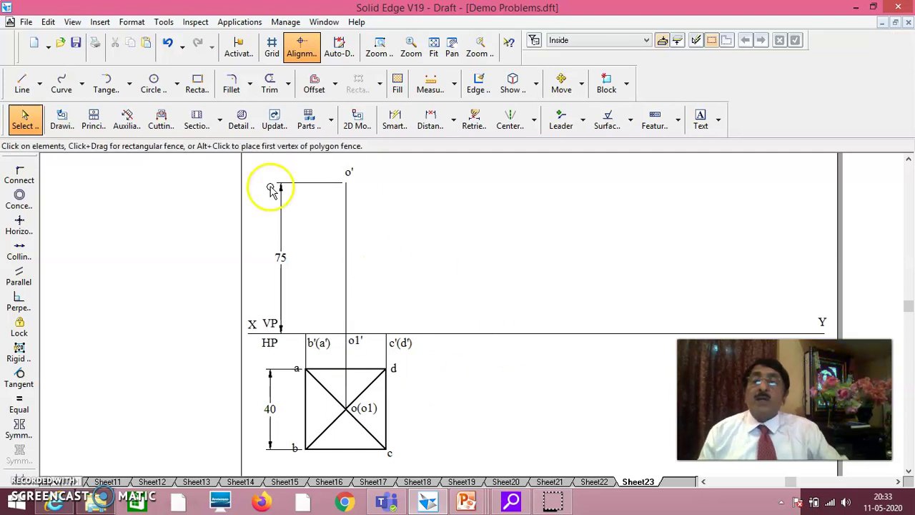
# Draw the front-view triangle in thick lines from o' to c'(d'), along XY to b'(a') and back to o'.
pyautogui.click(23, 85)
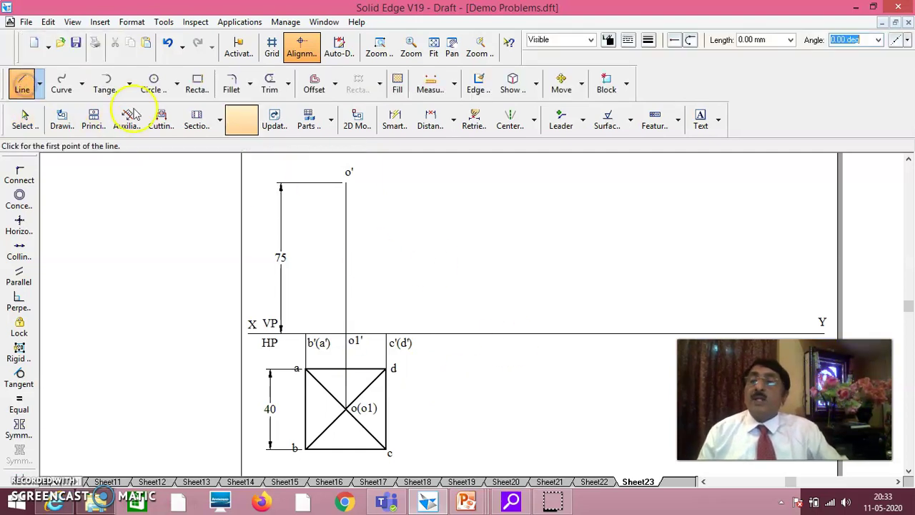
pyautogui.click(649, 43)
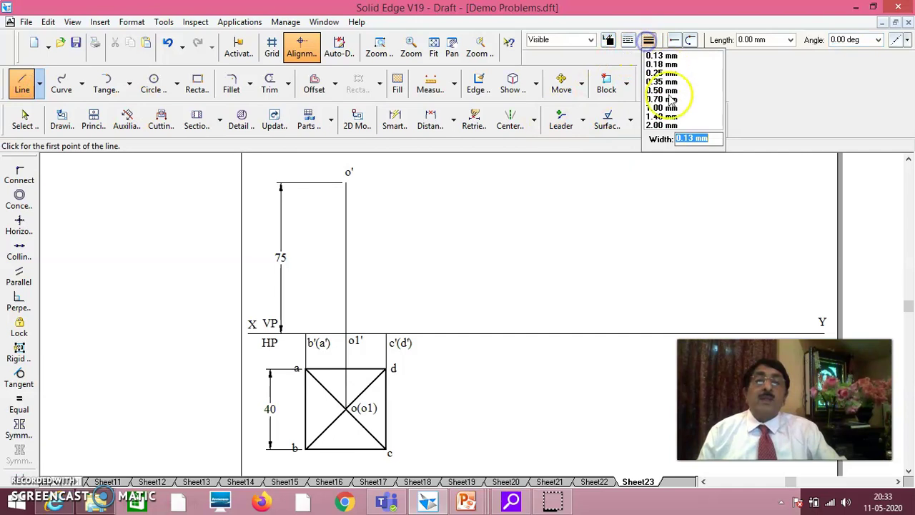
pyautogui.click(659, 103)
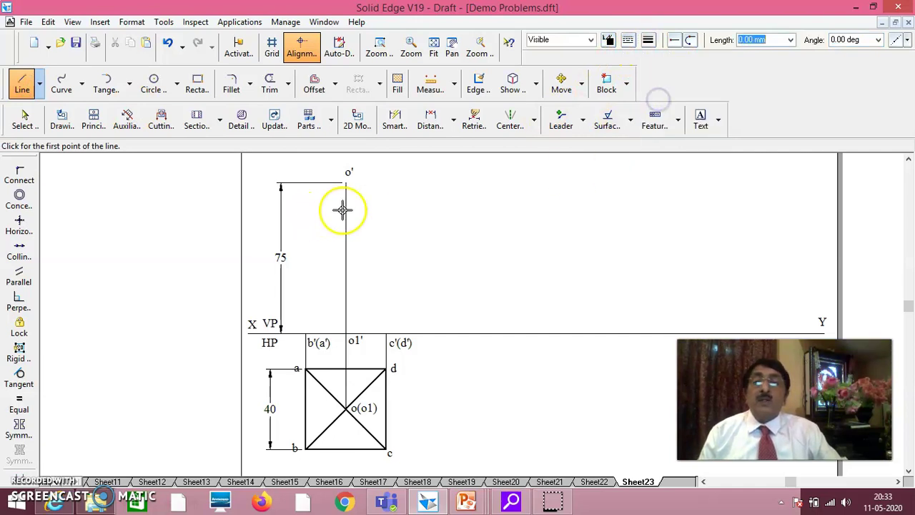
pyautogui.click(346, 184)
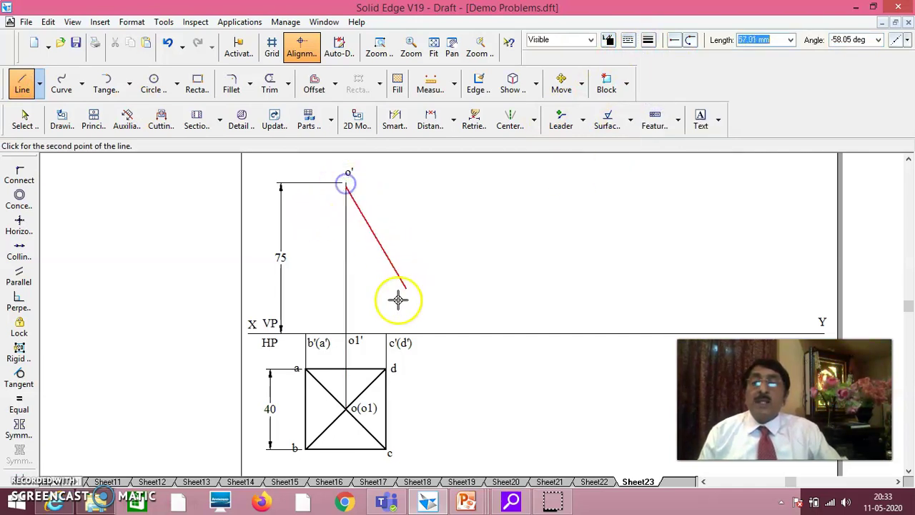
pyautogui.click(386, 334)
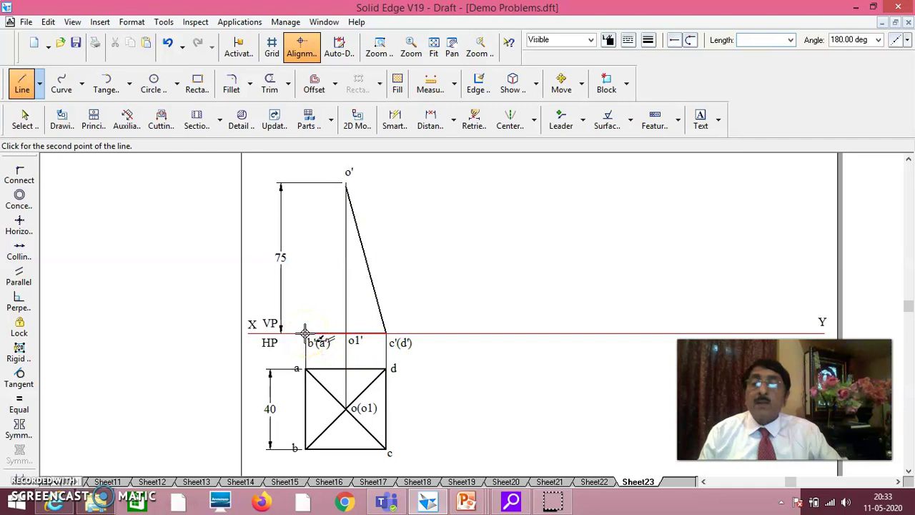
pyautogui.click(305, 334)
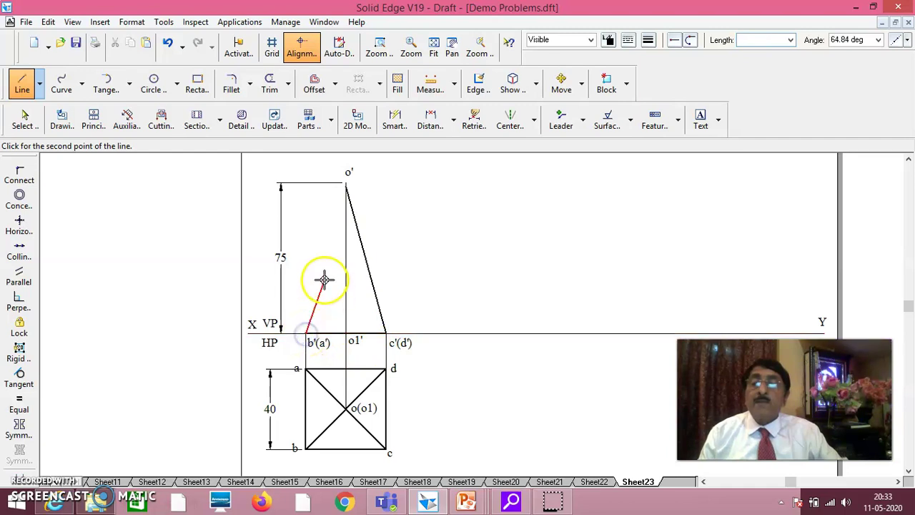
pyautogui.click(344, 187)
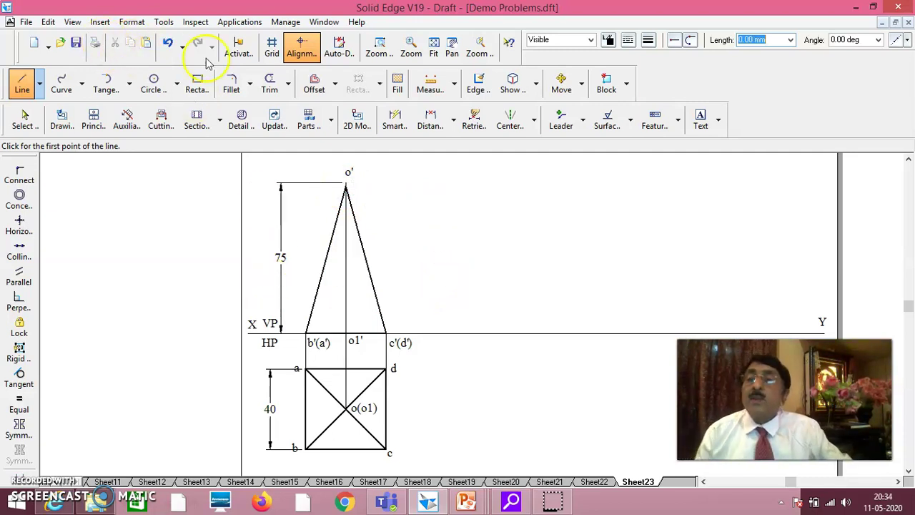
# Undo the three lines of the front-view triangle.
pyautogui.click(168, 44)
pyautogui.click(168, 44)
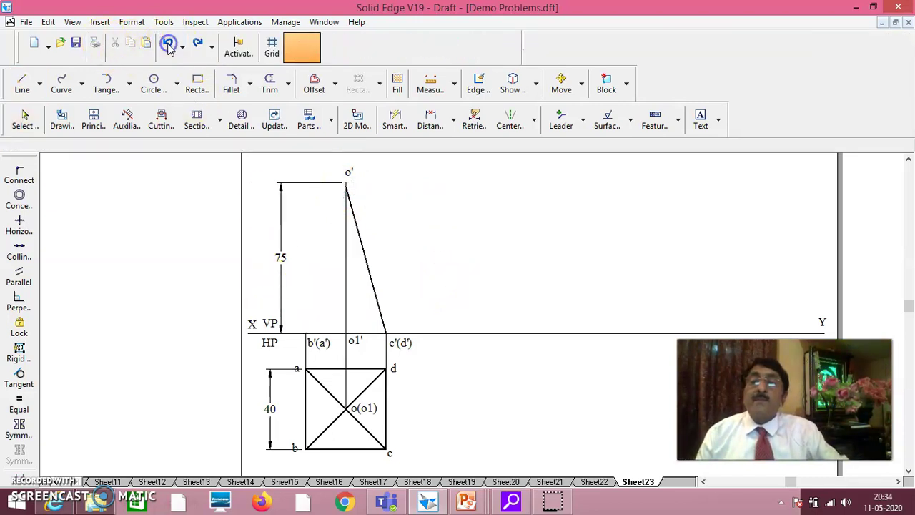
pyautogui.click(168, 44)
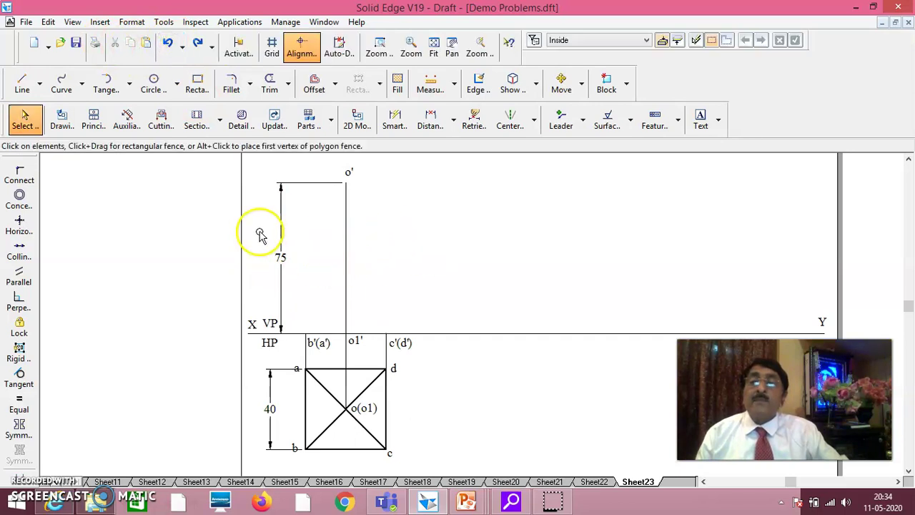
# Draw the front-view triangle o', c'(d'), b'(a') with 0.50 mm wide lines, starting exactly at the upper end of the centre projector.
pyautogui.click(29, 91)
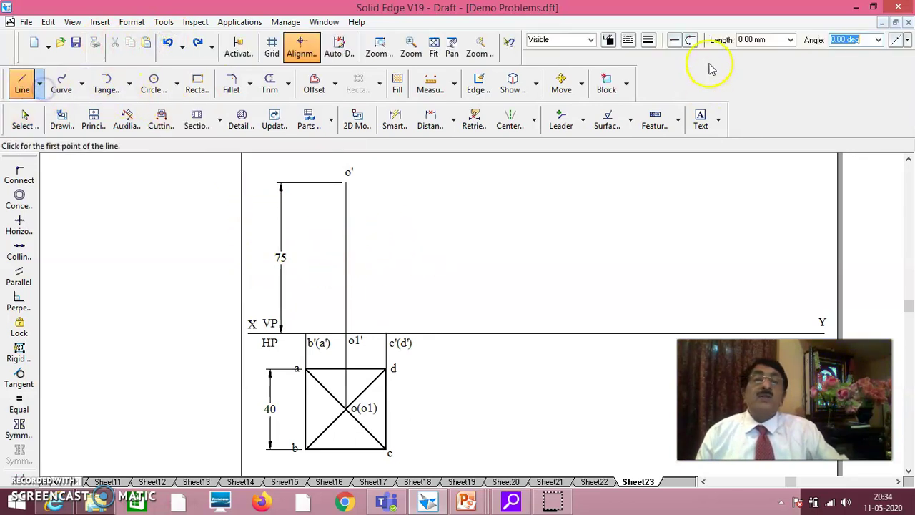
pyautogui.click(648, 41)
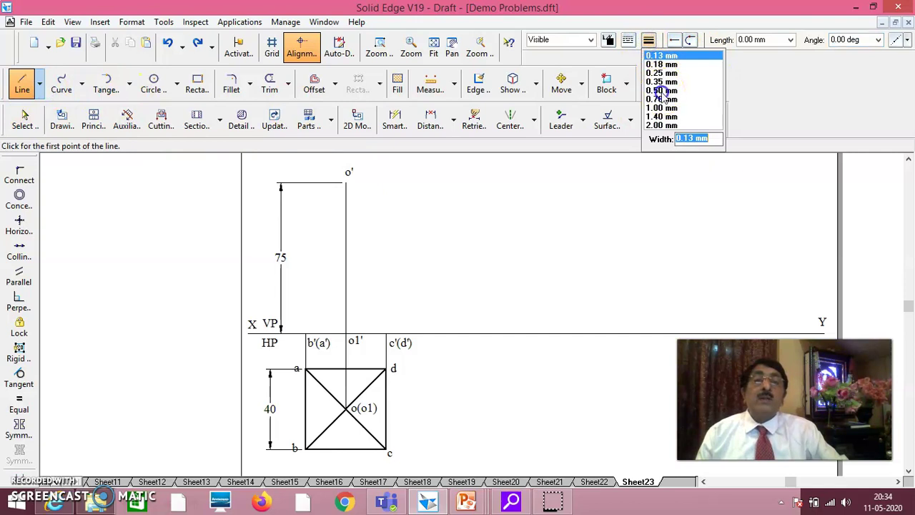
pyautogui.click(661, 91)
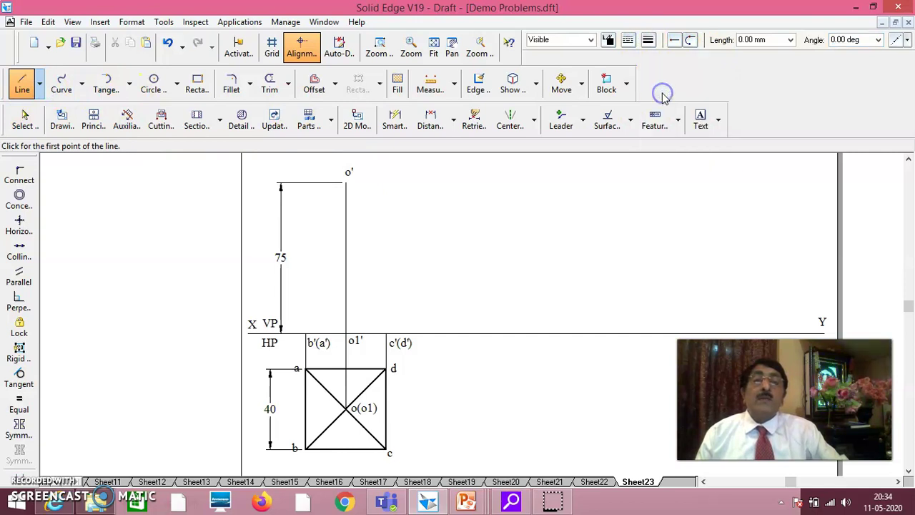
pyautogui.click(347, 182)
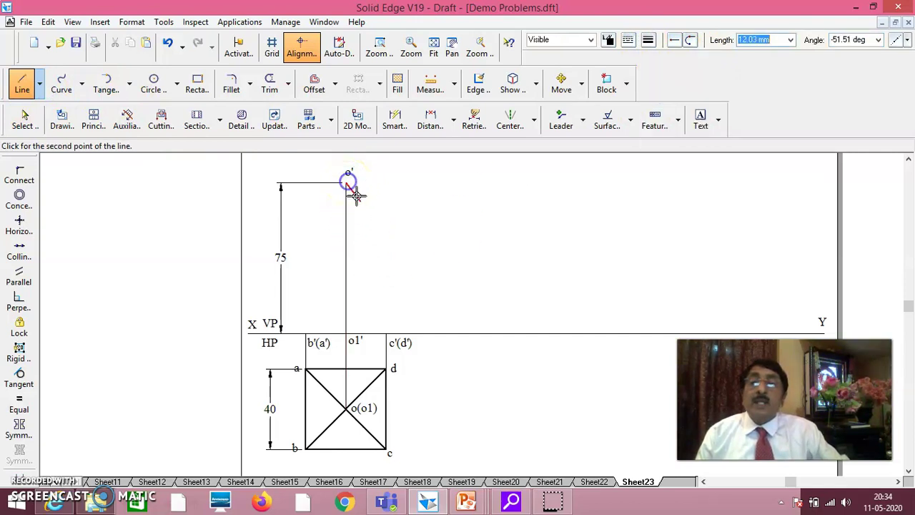
pyautogui.click(387, 331)
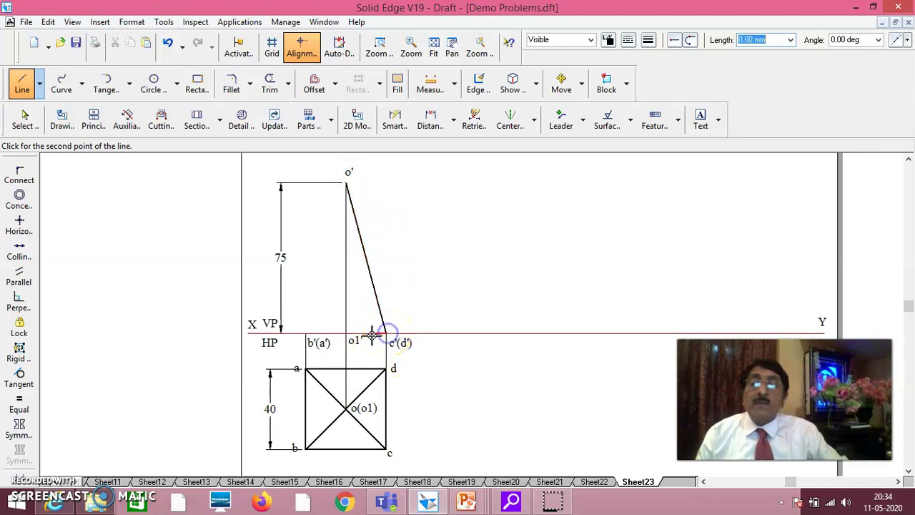
pyautogui.click(304, 332)
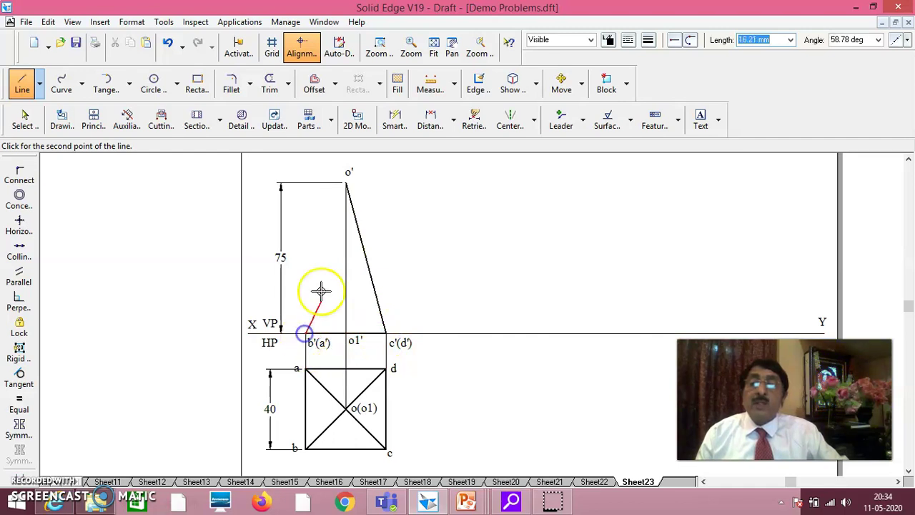
pyautogui.click(345, 184)
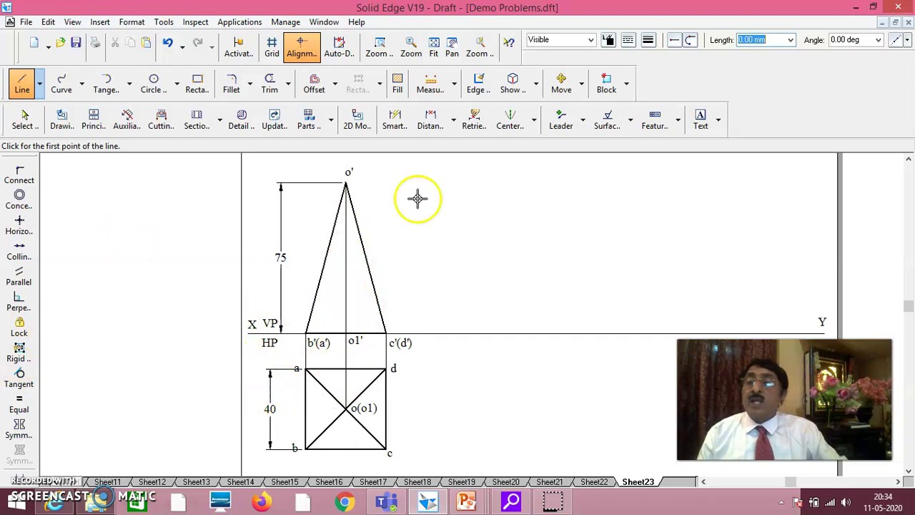
# Split the vertical centre projector at o1', where it crosses the XY line.
pyautogui.click(582, 85)
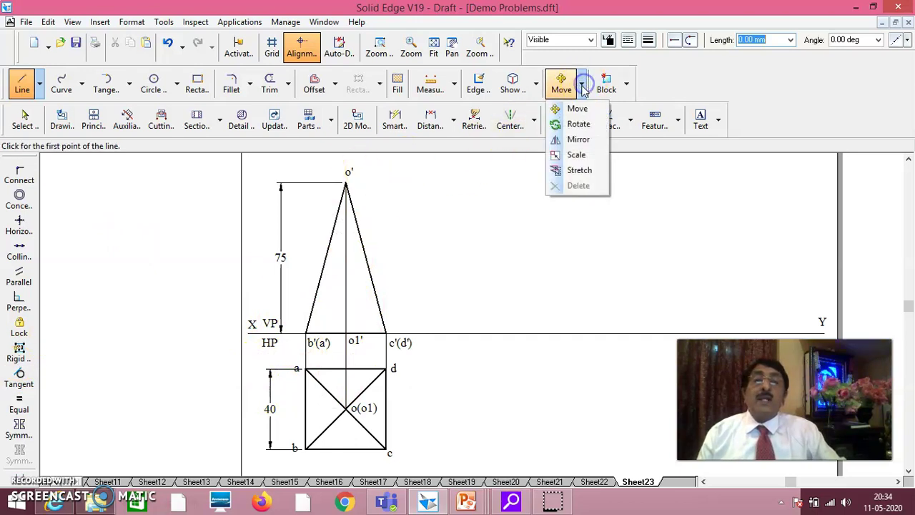
pyautogui.click(659, 85)
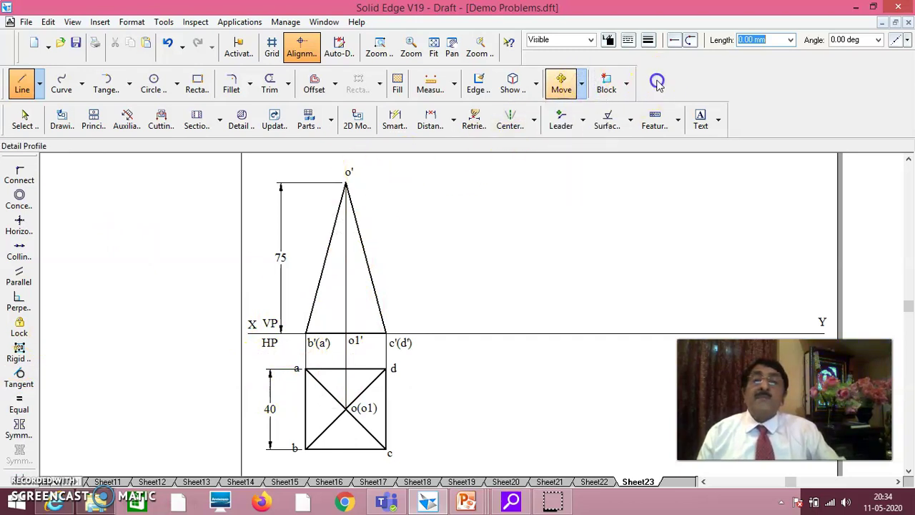
pyautogui.click(289, 85)
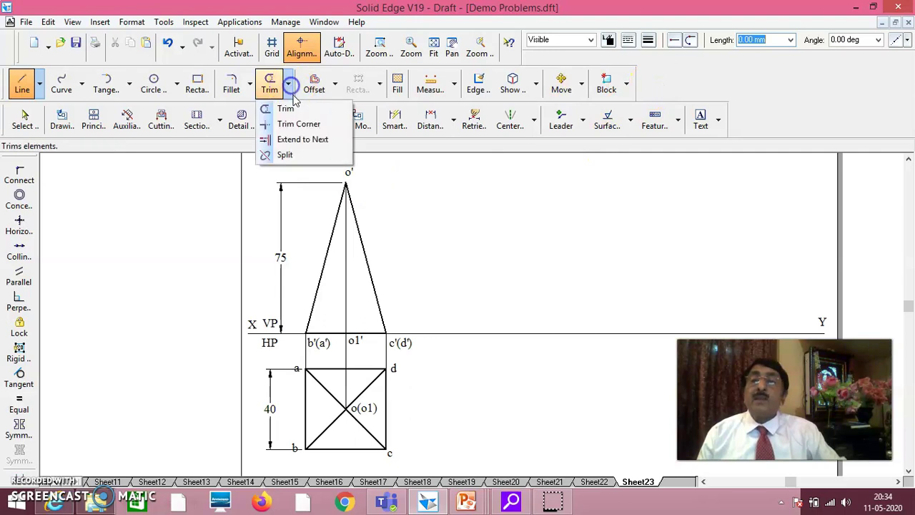
pyautogui.click(300, 154)
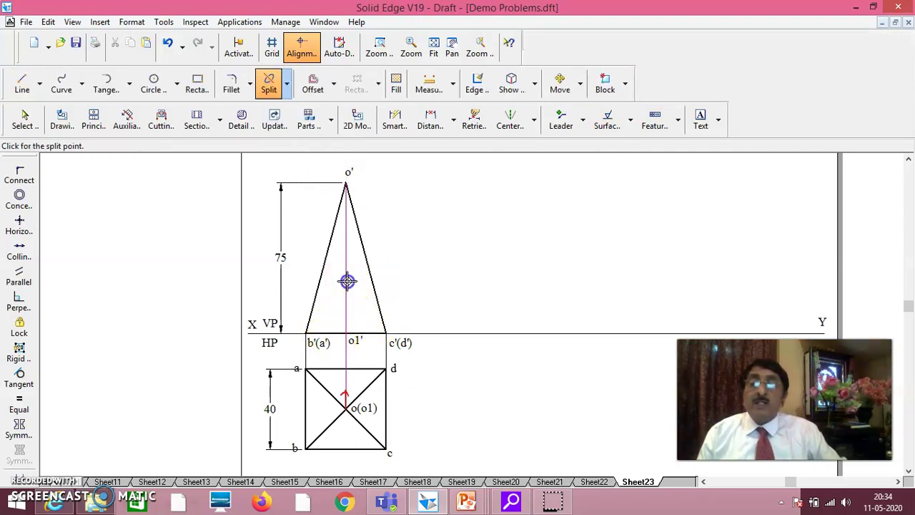
pyautogui.click(346, 332)
pyautogui.click(365, 321)
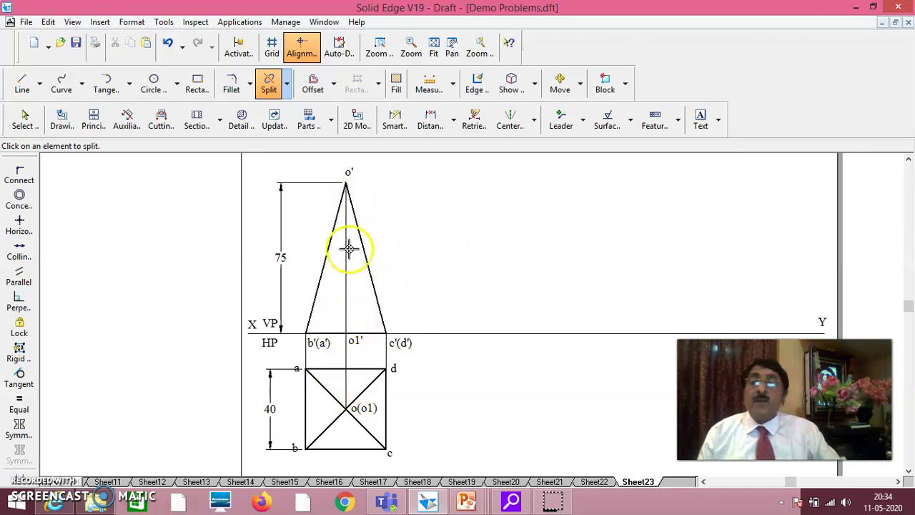
# Change the line type of the axis segment from o' to o1' to a dash-dot centre line.
pyautogui.click(24, 120)
pyautogui.click(345, 275)
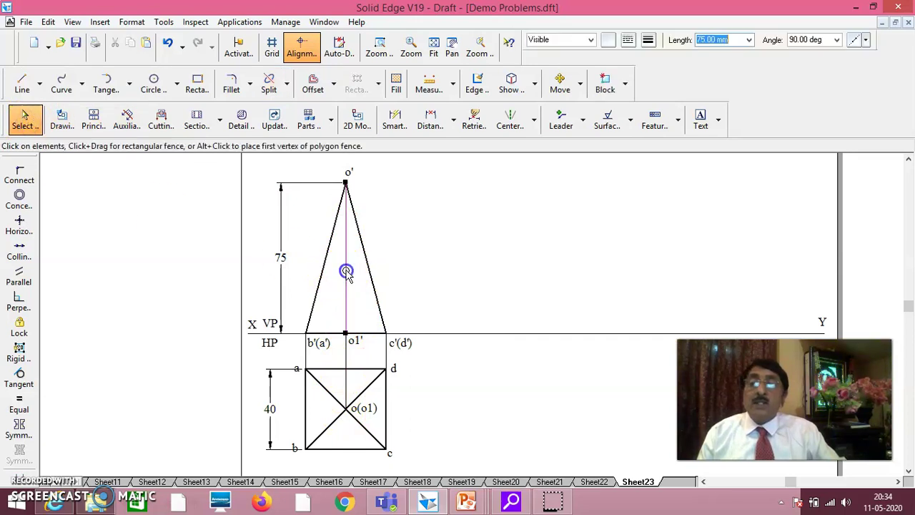
pyautogui.click(628, 40)
pyautogui.click(647, 127)
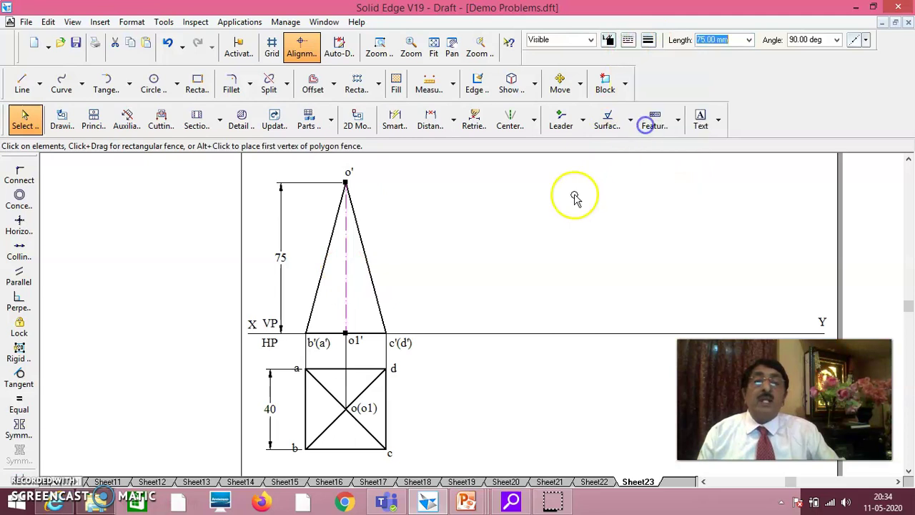
pyautogui.click(561, 197)
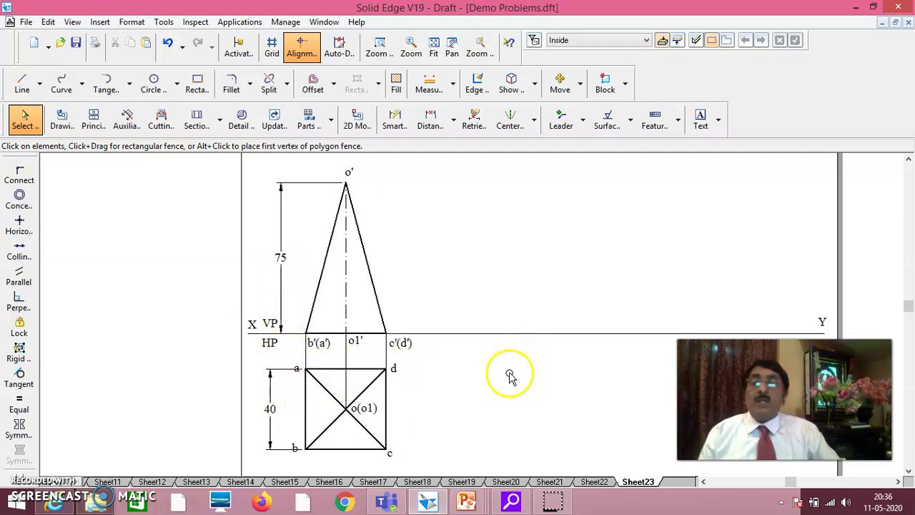
# Recheck the problem on Sheet22, then copy the front-view triangle with its axis and labels from b'(a') to a free spot further along XY.
pyautogui.click(596, 482)
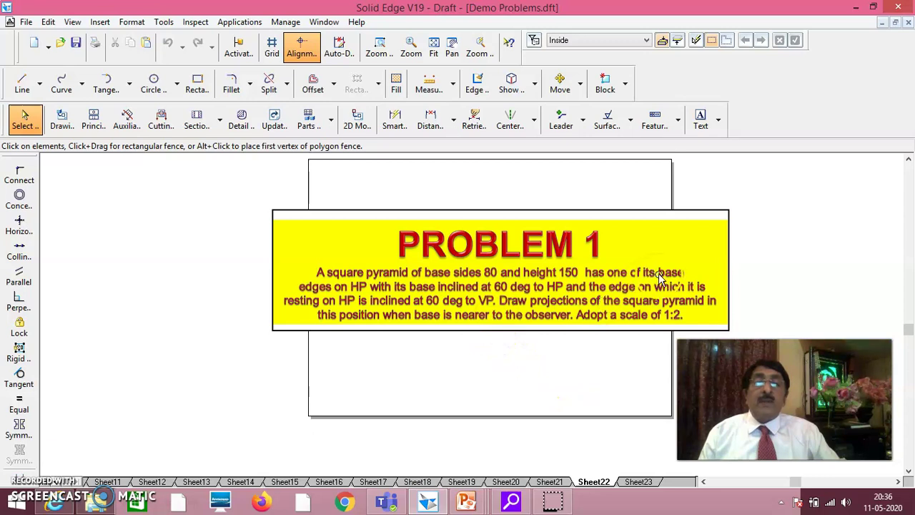
pyautogui.click(638, 483)
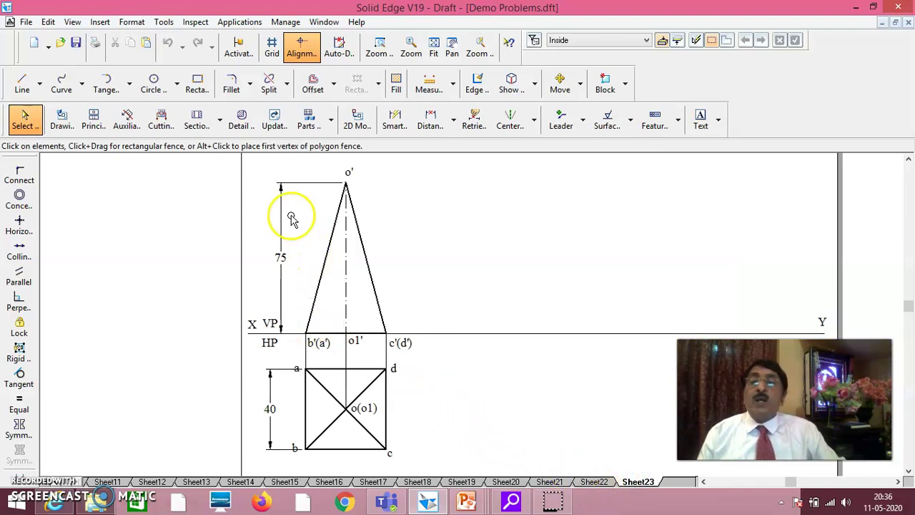
pyautogui.click(560, 85)
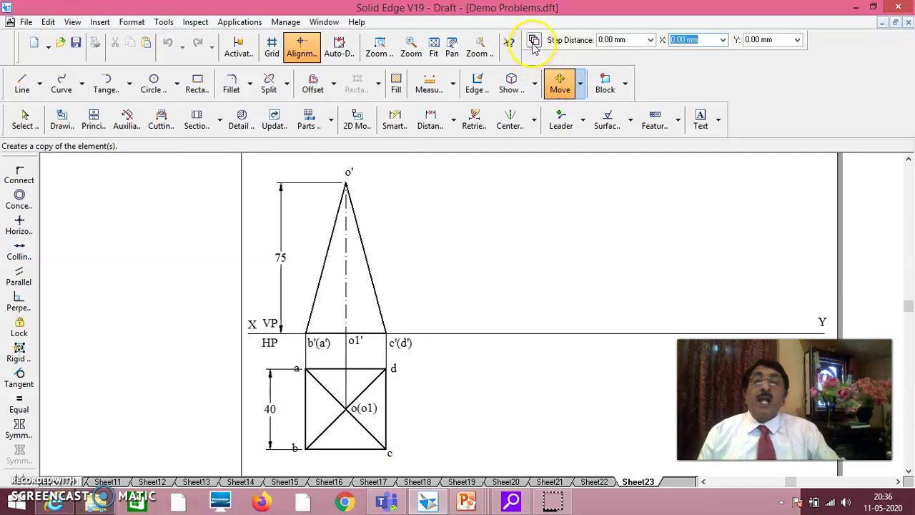
pyautogui.click(533, 44)
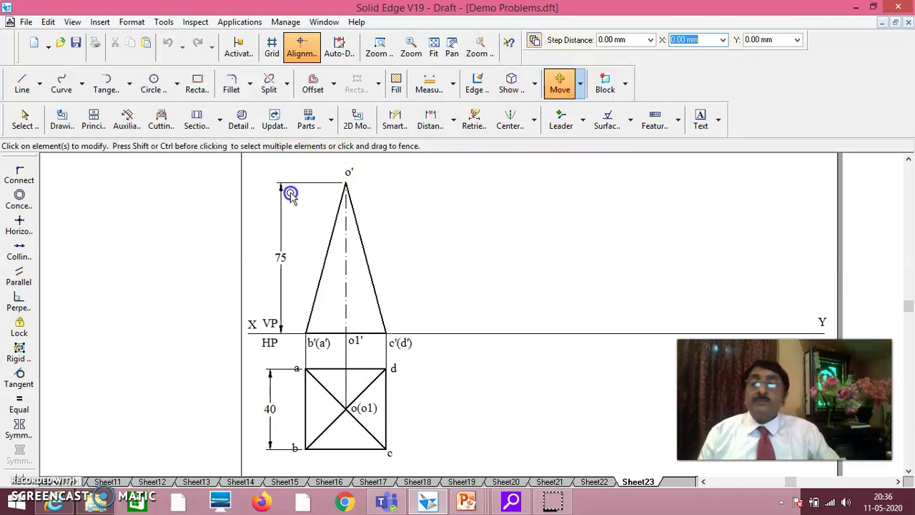
pyautogui.moveTo(290, 326); pyautogui.dragTo(416, 359)
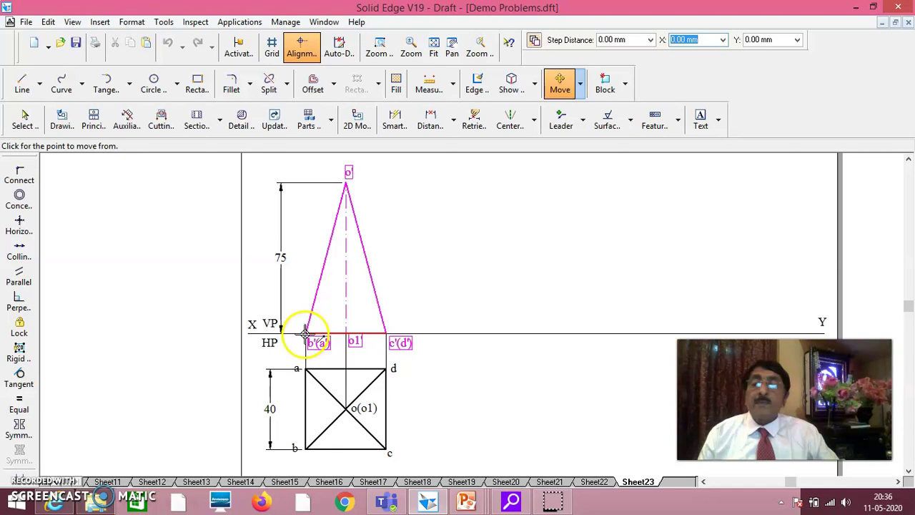
pyautogui.moveTo(305, 332); pyautogui.dragTo(441, 333)
pyautogui.click(441, 333)
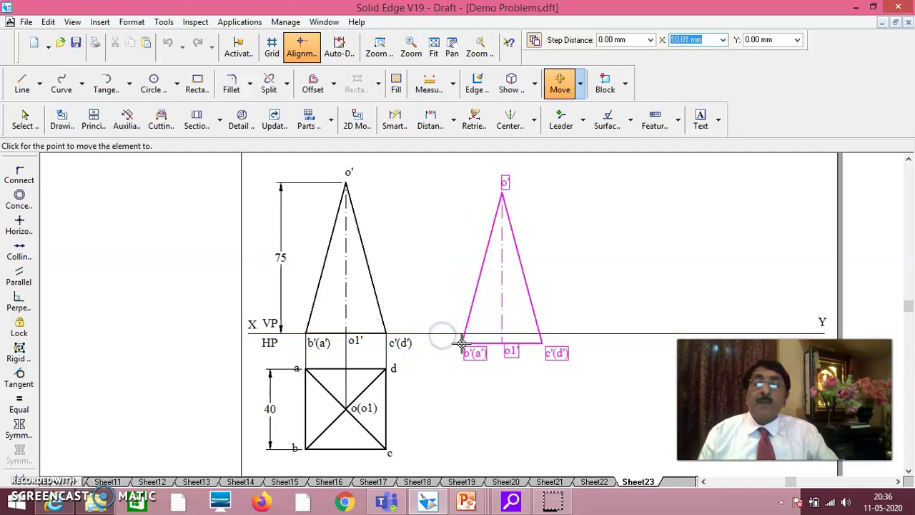
pyautogui.press('Escape')
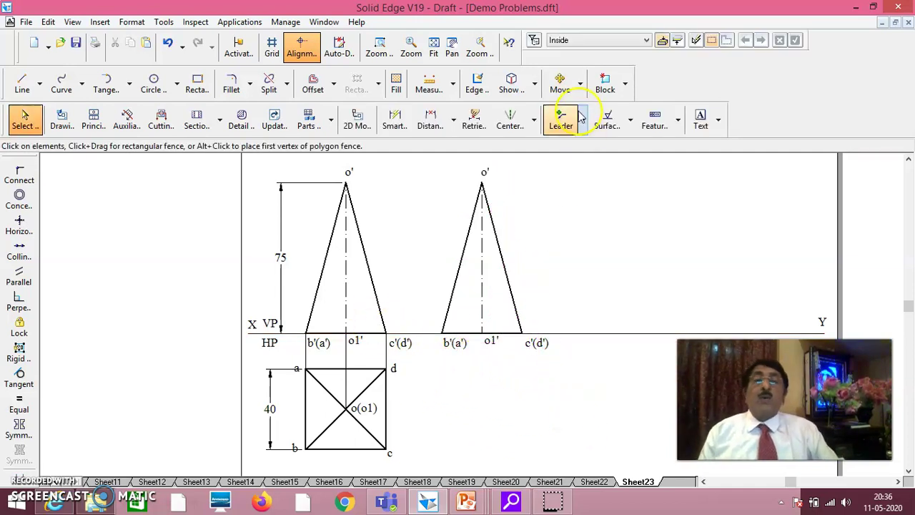
pyautogui.click(581, 86)
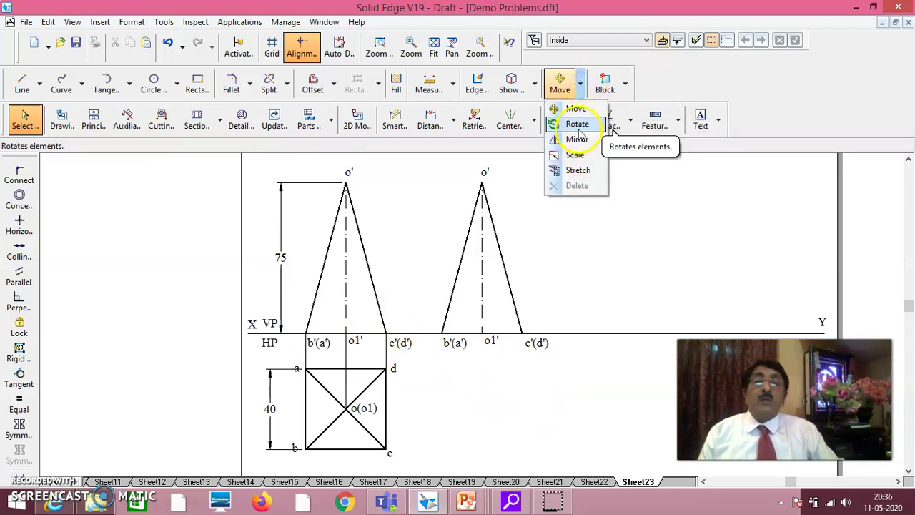
pyautogui.click(577, 125)
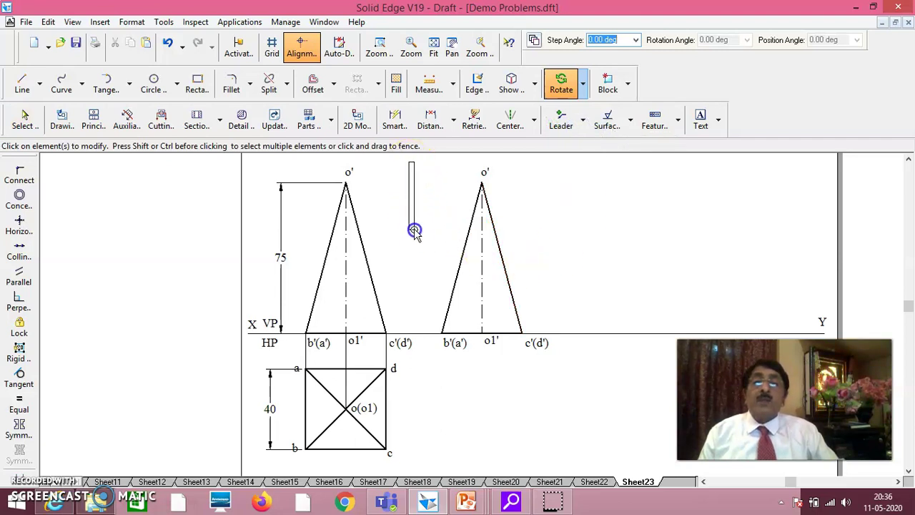
pyautogui.moveTo(409, 162); pyautogui.dragTo(436, 323)
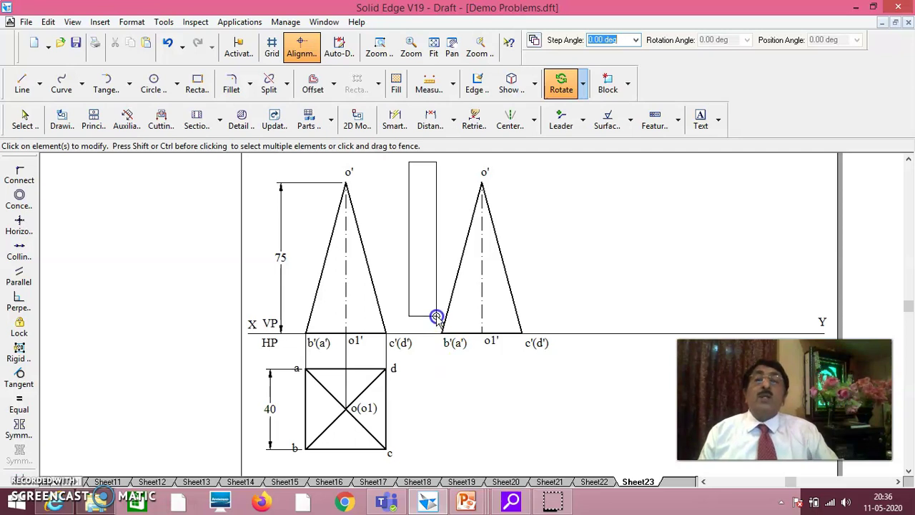
pyautogui.press('Escape')
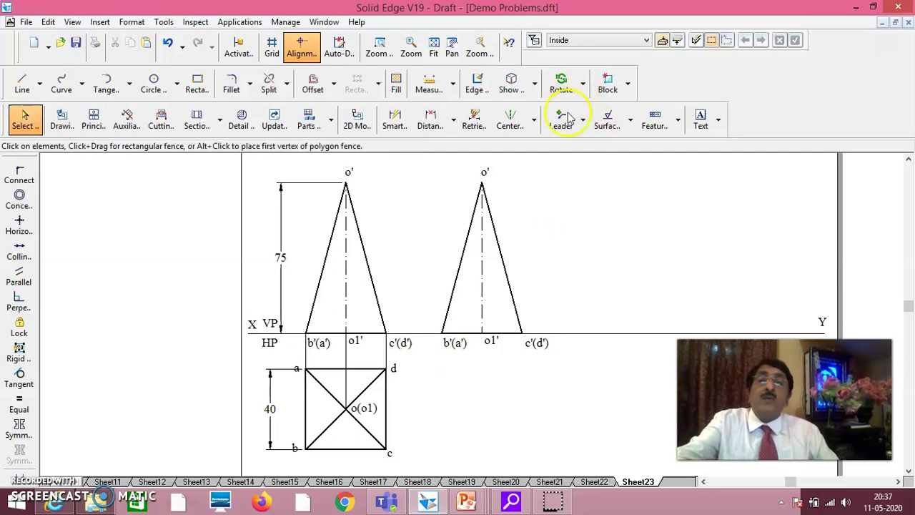